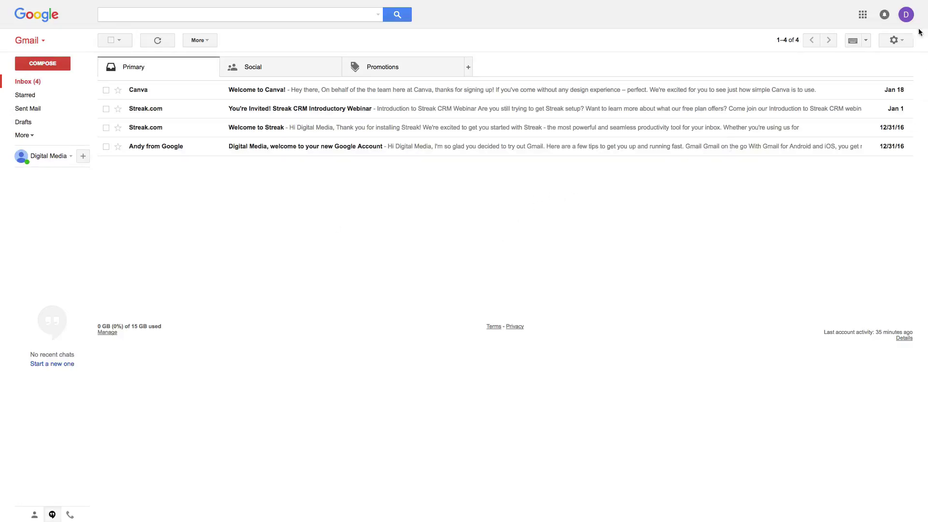
Step: From Google Drive, create a new blank Google Sheets spreadsheet
{"action": "left_click", "coordinate": [863, 15]}
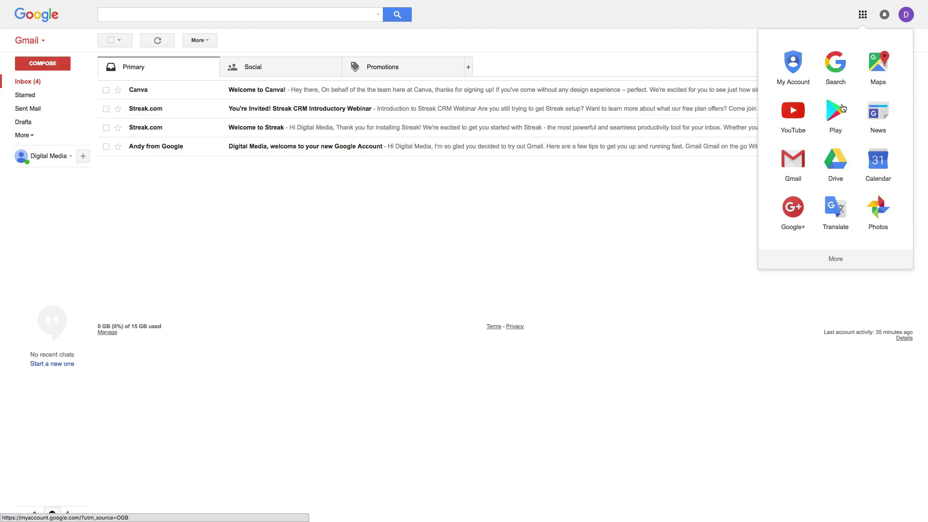
{"action": "left_click", "coordinate": [834, 159]}
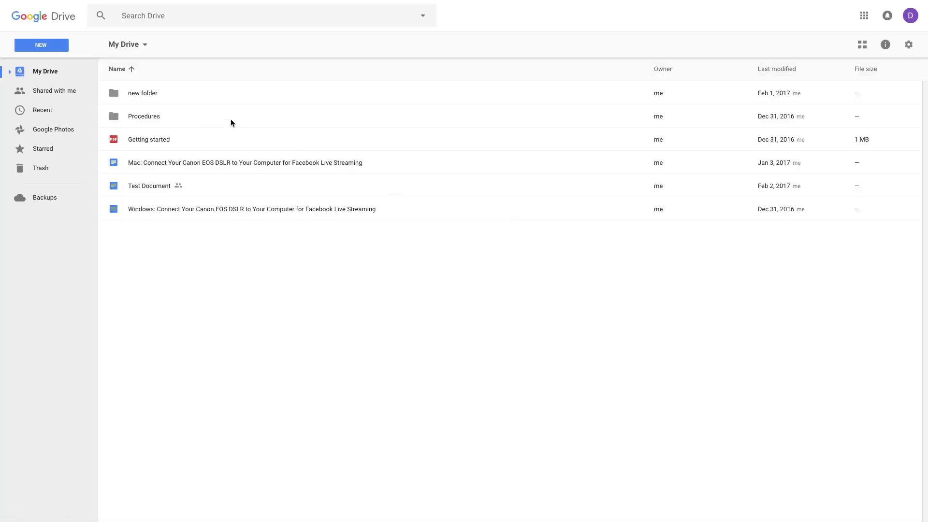
{"action": "left_click", "coordinate": [50, 46]}
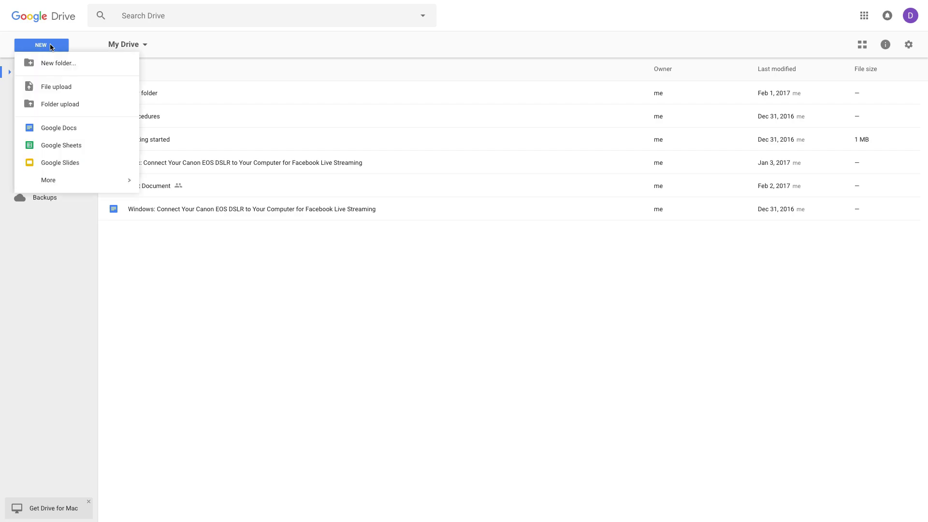
{"action": "left_click", "coordinate": [76, 145]}
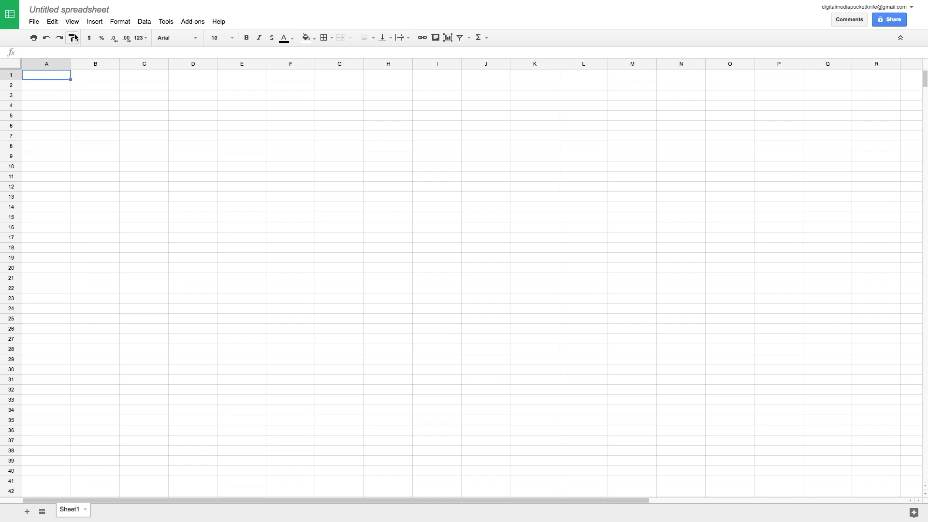
Step: Retitle the spreadsheet 'Test Sheet 1', then open and dismiss the File menu
{"action": "left_click", "coordinate": [79, 11]}
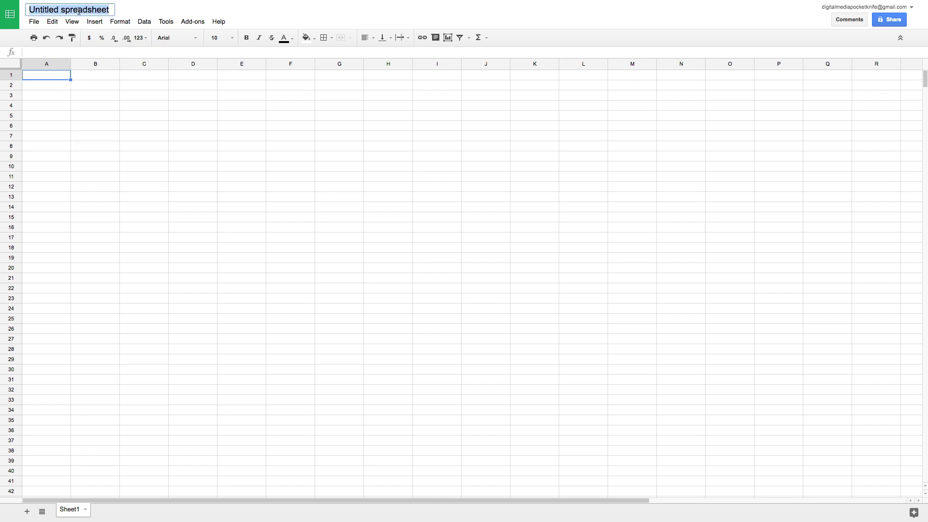
{"action": "type", "text": "Test Sheet 1"}
{"action": "key", "text": "Return"}
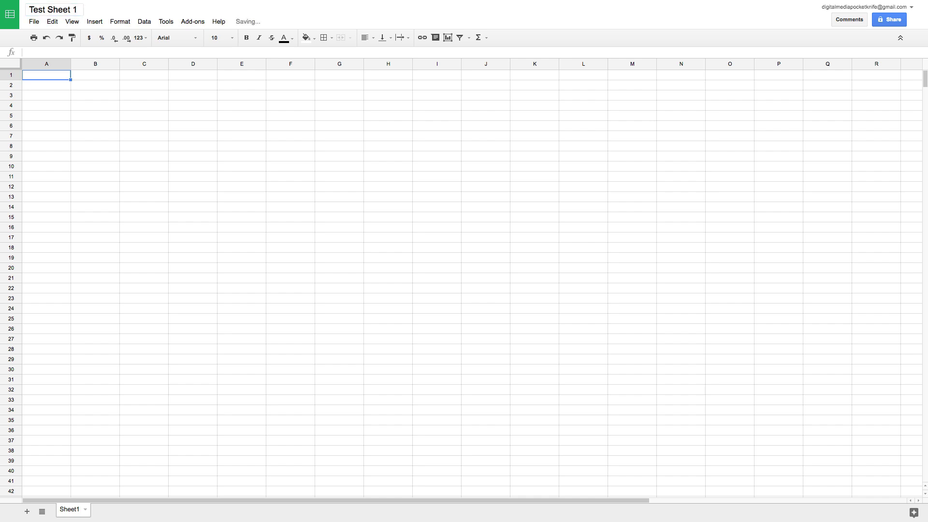
{"action": "mouse_move", "coordinate": [239, 26]}
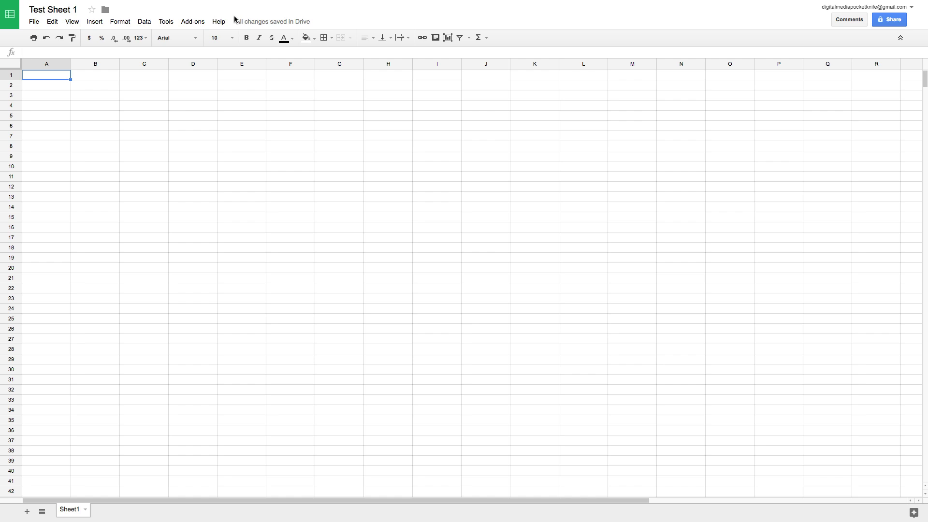
{"action": "left_click", "coordinate": [34, 22]}
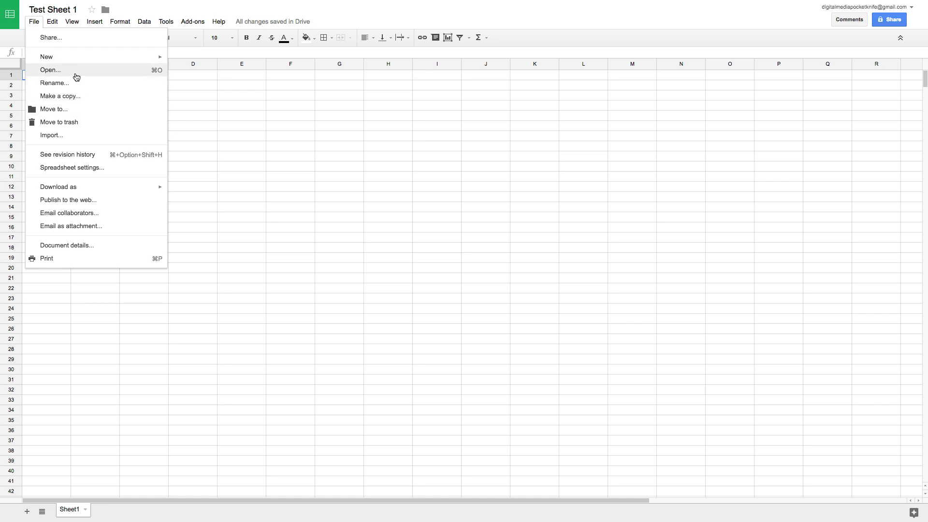
{"action": "left_click", "coordinate": [327, 21]}
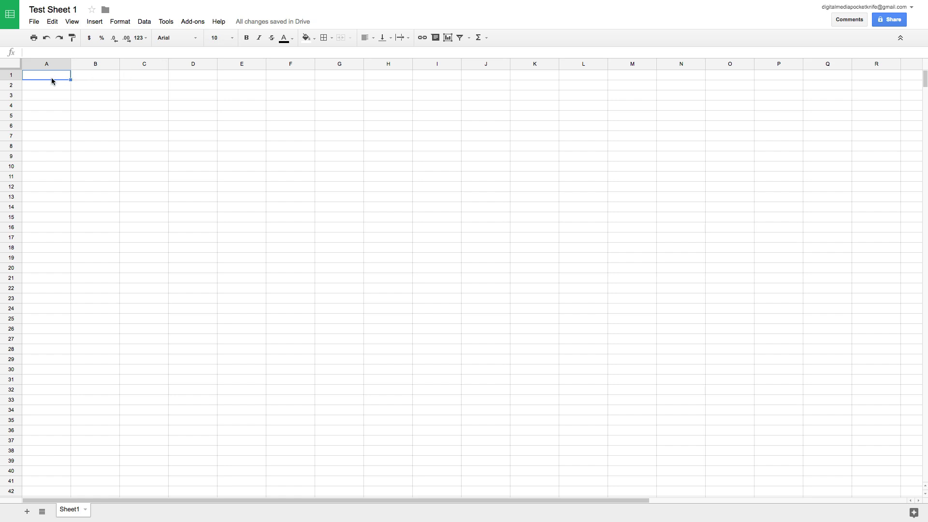
Step: Enter the letters A through F down column A, cells A1–A6
{"action": "type", "text": "A"}
{"action": "key", "text": "Return"}
{"action": "type", "text": "B"}
{"action": "key", "text": "Return"}
{"action": "type", "text": "C"}
{"action": "key", "text": "Return"}
{"action": "type", "text": "D"}
{"action": "key", "text": "Return"}
{"action": "type", "text": "E"}
Step: Enter quantities 1, 2, 3, 6, 2, 9 down column B, cells B1–B6
{"action": "key", "text": "Return"}
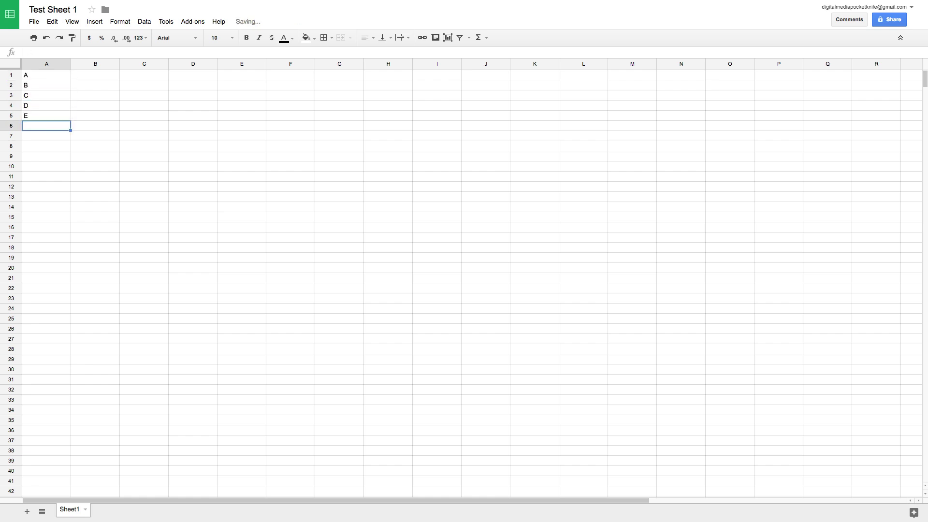
{"action": "type", "text": "F"}
{"action": "key", "text": "Tab"}
{"action": "key", "text": "Up"}
{"action": "key", "text": "Up"}
{"action": "key", "text": "Up"}
{"action": "key", "text": "Up"}
{"action": "key", "text": "Up"}
{"action": "type", "text": "1"}
{"action": "key", "text": "Return"}
{"action": "type", "text": "2"}
{"action": "key", "text": "Return"}
{"action": "type", "text": "3"}
{"action": "key", "text": "Return"}
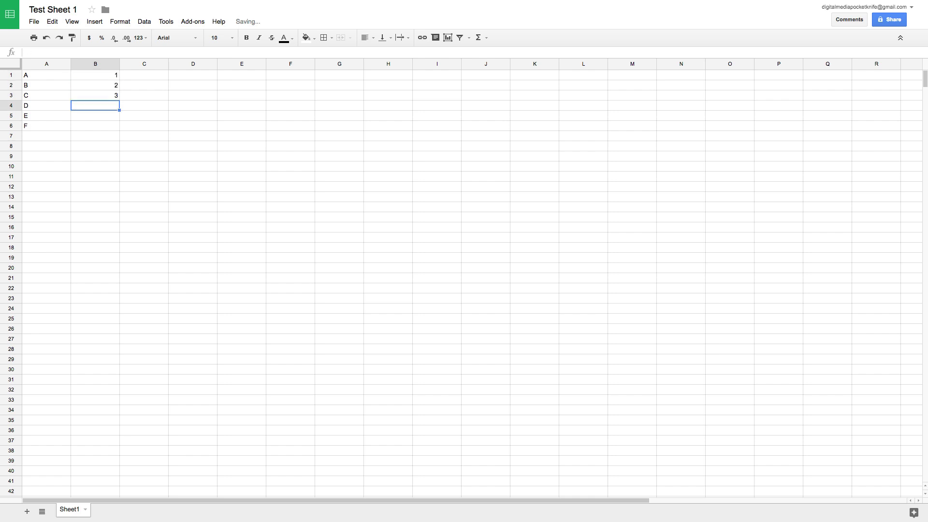
{"action": "type", "text": "6"}
{"action": "key", "text": "Return"}
{"action": "type", "text": "2"}
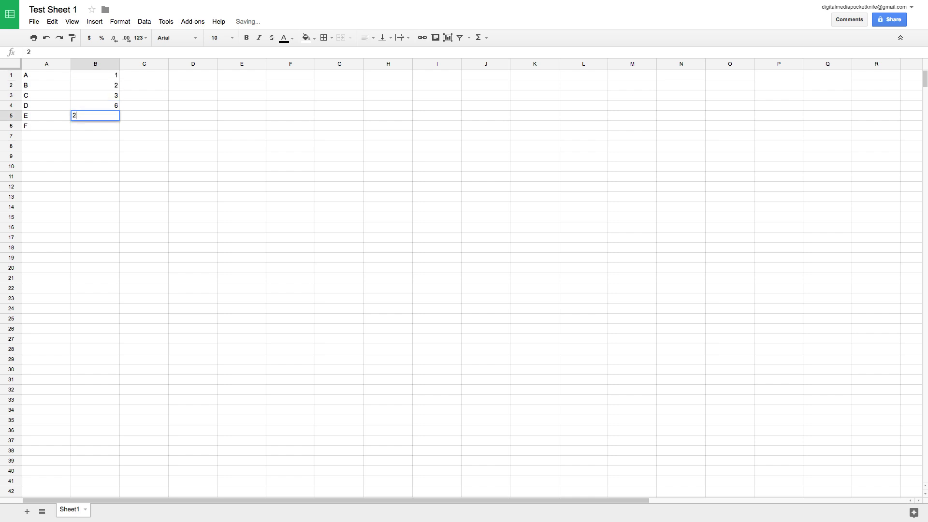
{"action": "key", "text": "Return"}
{"action": "type", "text": "9"}
{"action": "key", "text": "Return"}
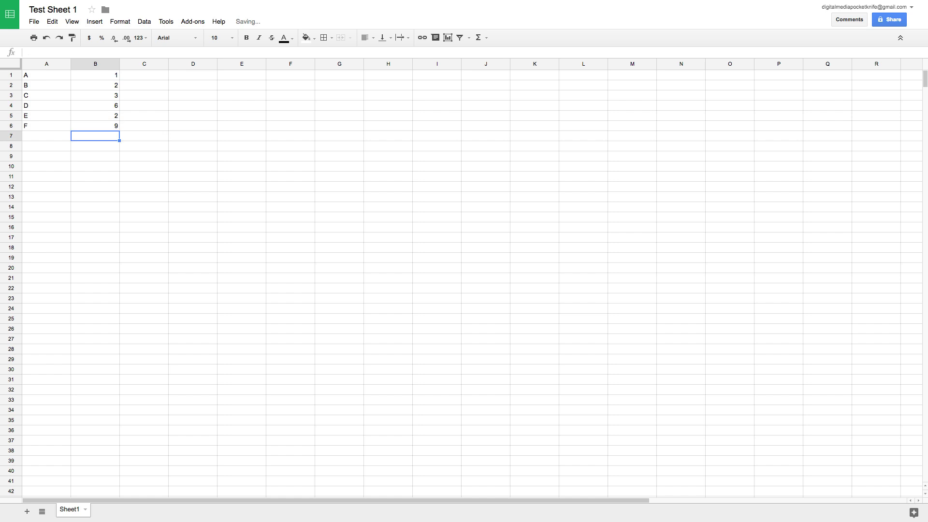
Step: Move the A1:B6 data block down one row so it starts at A2
{"action": "left_click", "coordinate": [62, 77]}
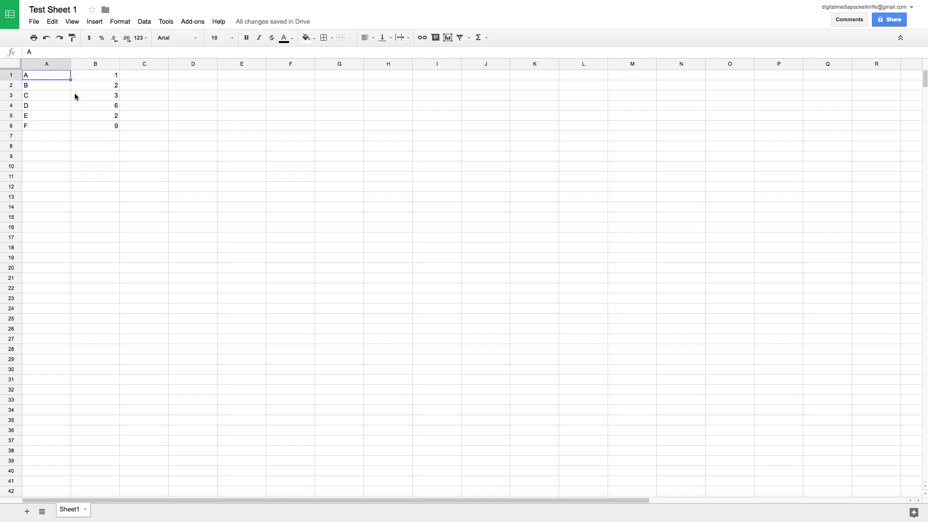
{"action": "left_click", "coordinate": [94, 126], "text": "shift"}
{"action": "key", "text": "ctrl+c"}
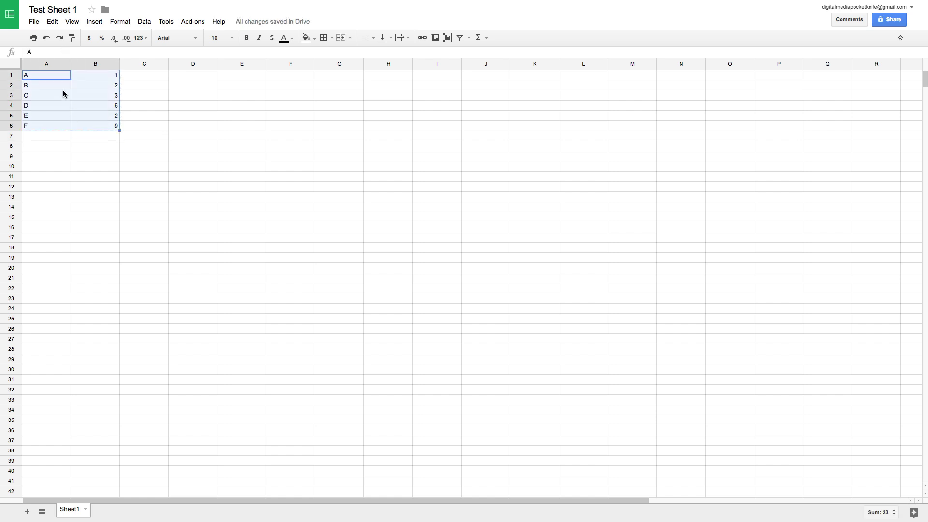
{"action": "left_click", "coordinate": [58, 84]}
{"action": "key", "text": "ctrl+v"}
Step: Add headers CATEGORY in A1 and QUANTITY in B1, fixing the misspelled QUANTITY
{"action": "left_click", "coordinate": [51, 76]}
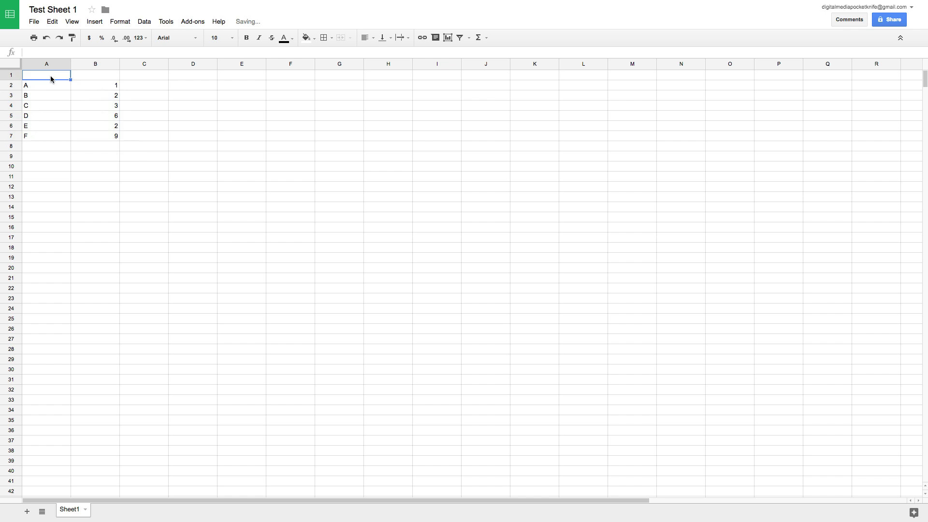
{"action": "type", "text": "CATEGORY"}
{"action": "key", "text": "Return"}
{"action": "left_click", "coordinate": [95, 75]}
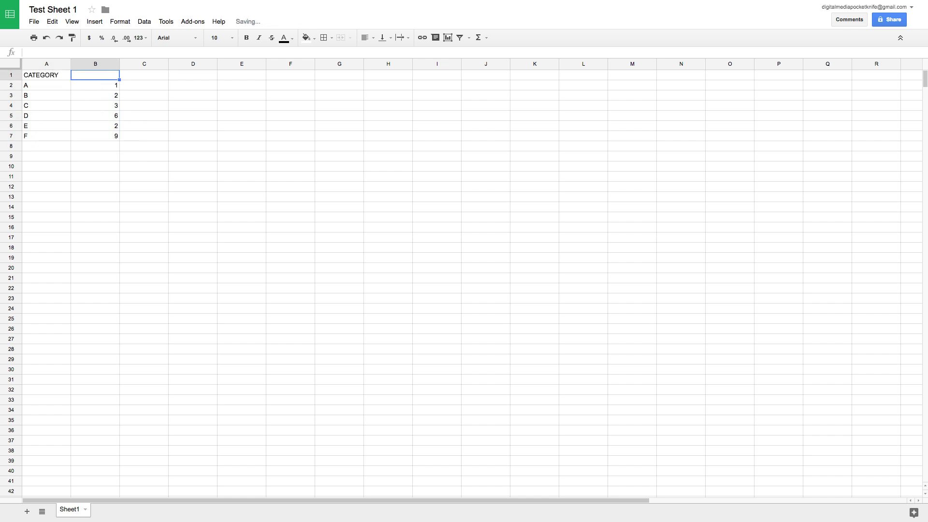
{"action": "type", "text": "QUANITYT"}
{"action": "key", "text": "Return"}
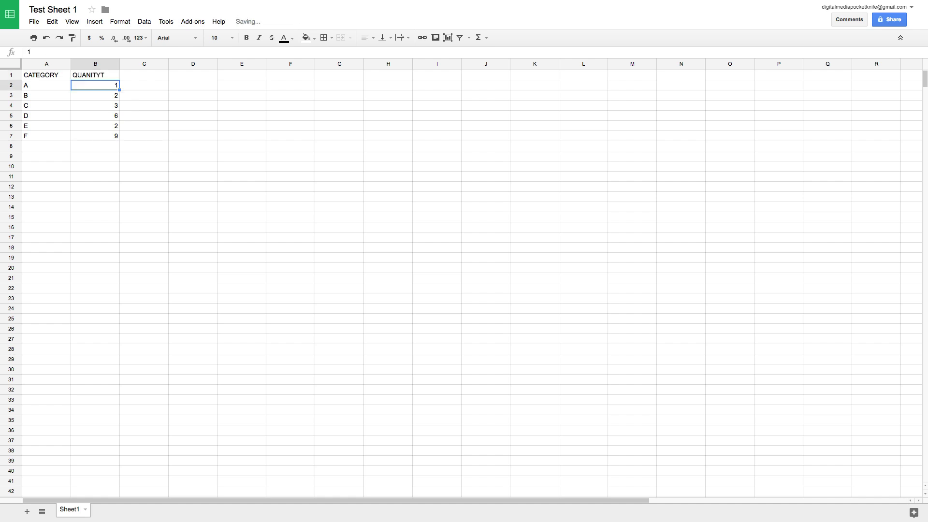
{"action": "left_click", "coordinate": [96, 75]}
{"action": "type", "text": "QUA"}
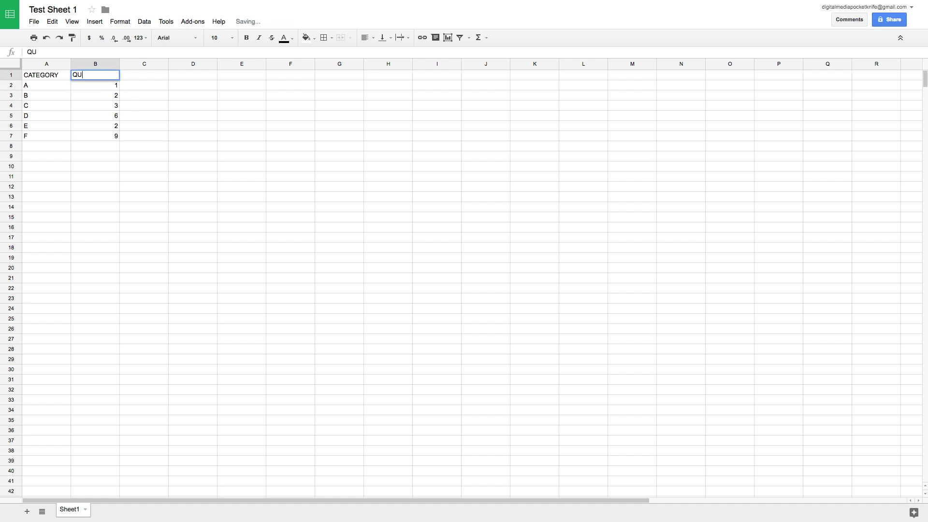
{"action": "key", "text": "BackSpace"}
{"action": "key", "text": "BackSpace"}
{"action": "type", "text": "UANTITY"}
{"action": "key", "text": "Return"}
{"action": "left_click", "coordinate": [47, 75]}
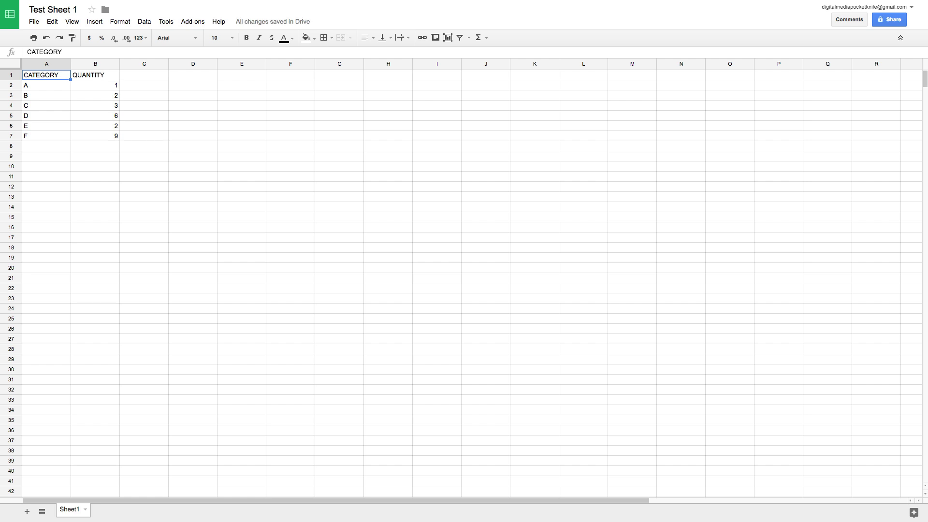
Step: Make header cells A1:B1 (CATEGORY, QUANTITY) bold and check the result
{"action": "key", "text": "shift+Right"}
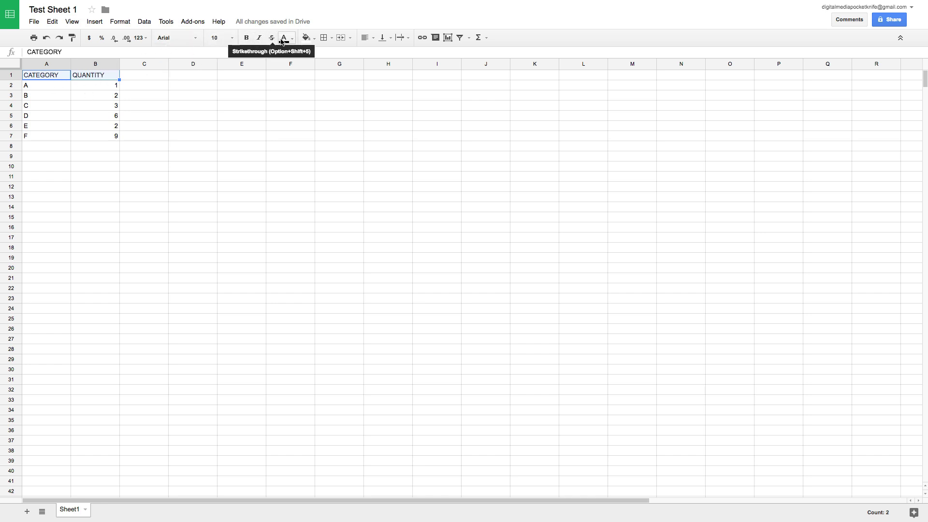
{"action": "left_click", "coordinate": [246, 40]}
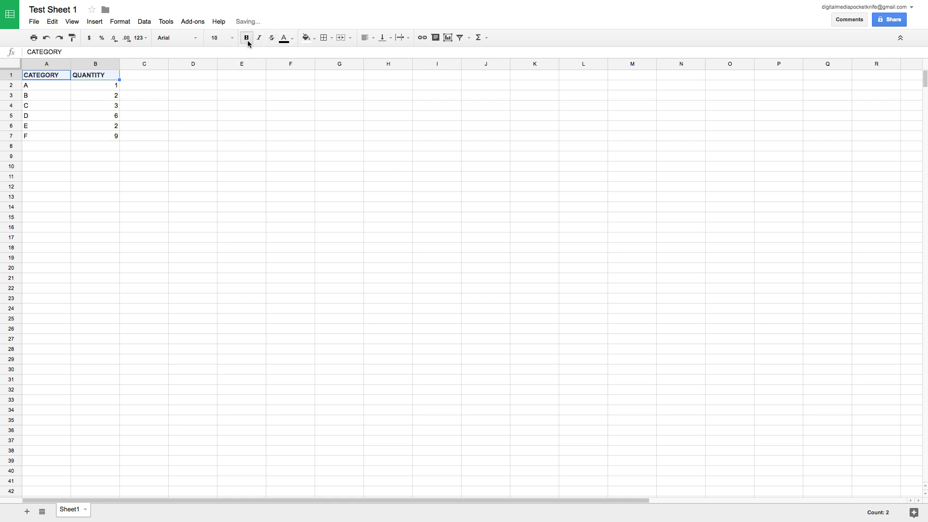
{"action": "left_click", "coordinate": [97, 94]}
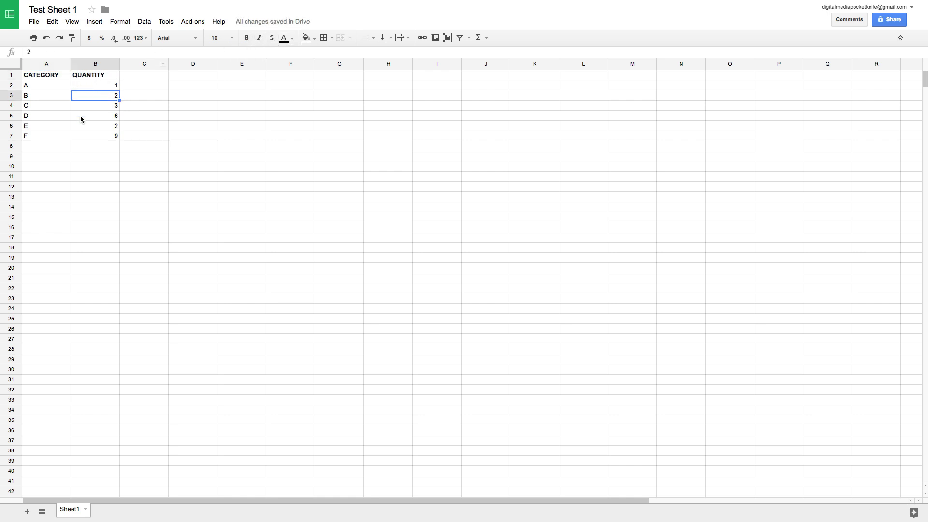
{"action": "left_click", "coordinate": [92, 138]}
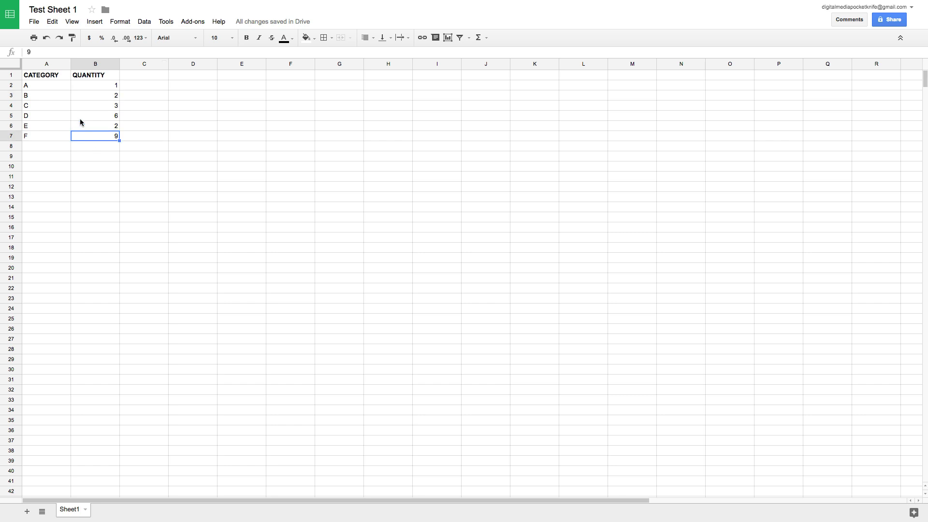
{"action": "left_click", "coordinate": [59, 77]}
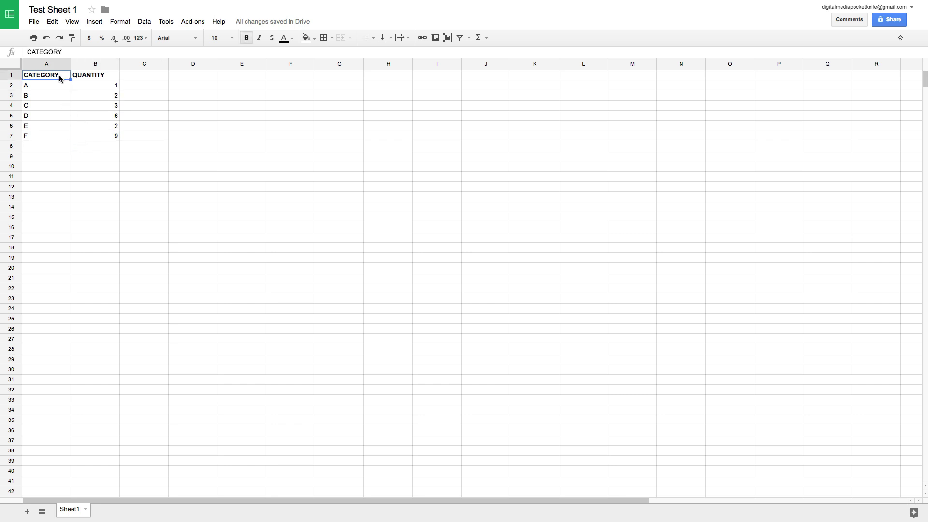
{"action": "left_click", "coordinate": [53, 22]}
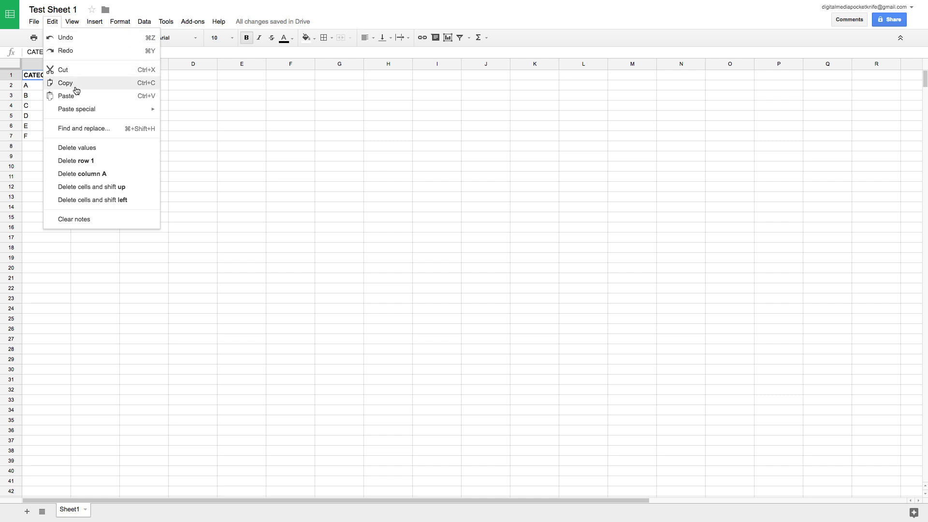
{"action": "mouse_move", "coordinate": [80, 116]}
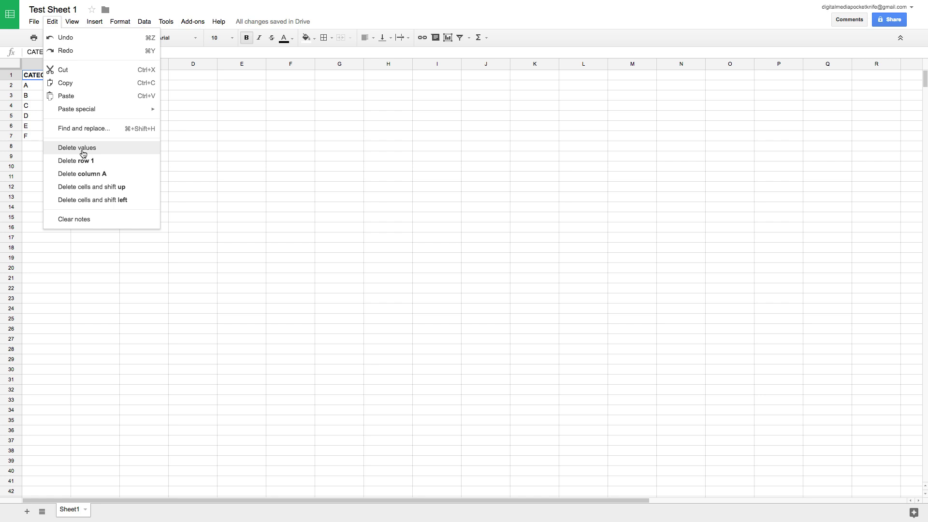
{"action": "left_click", "coordinate": [38, 96]}
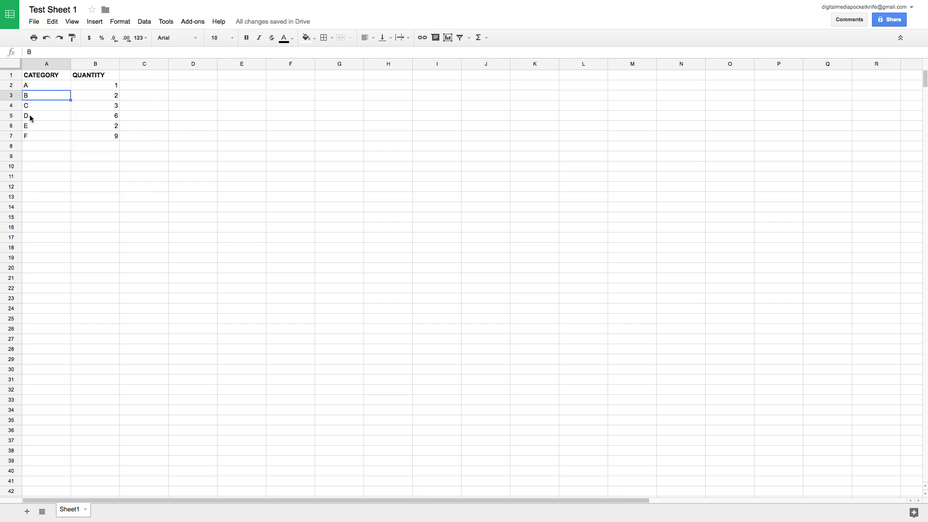
Step: Delete row 6, the category E row, via the Edit menu
{"action": "left_click", "coordinate": [34, 125]}
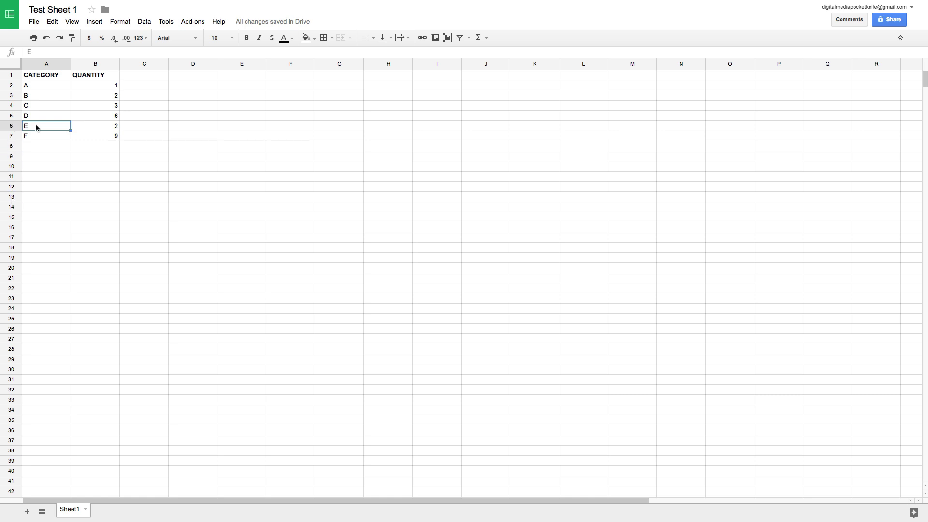
{"action": "left_click", "coordinate": [86, 128]}
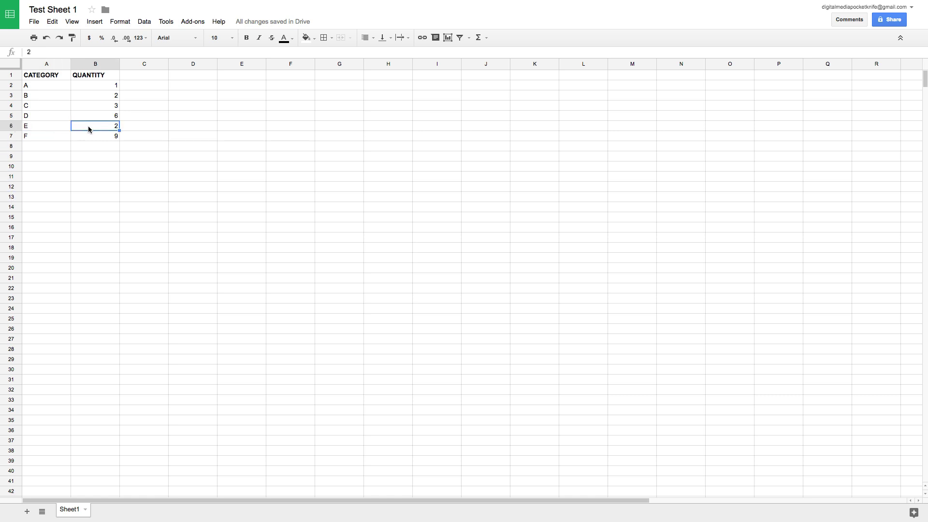
{"action": "left_click", "coordinate": [52, 21]}
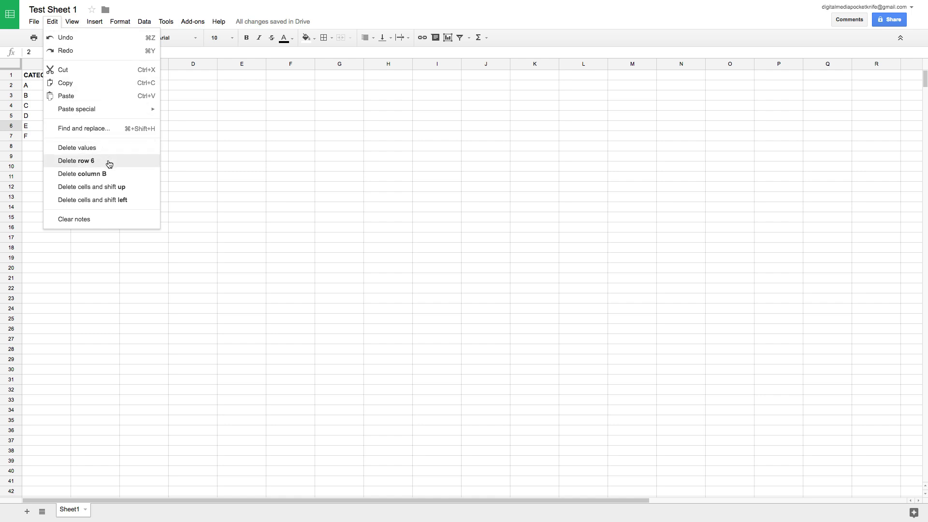
{"action": "left_click", "coordinate": [110, 162]}
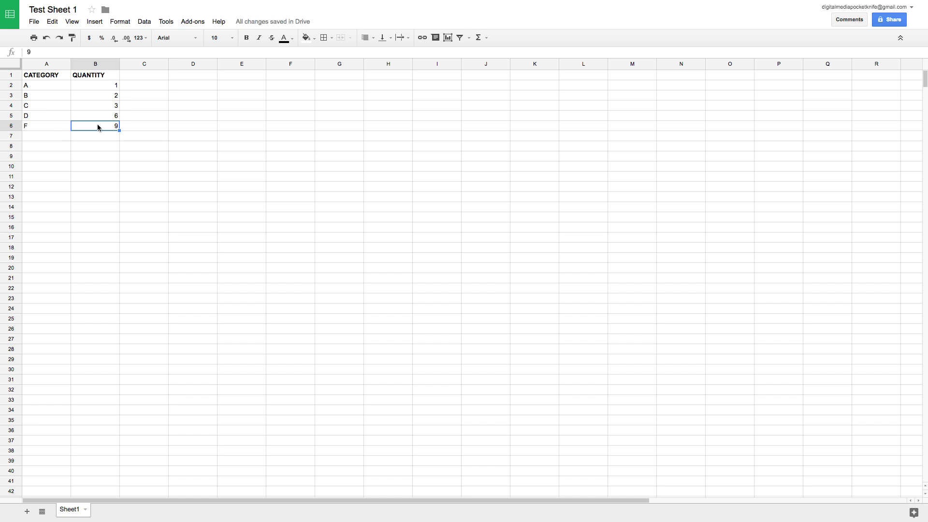
Step: Undo the deletion to restore the E row with quantity 2
{"action": "left_click", "coordinate": [59, 78]}
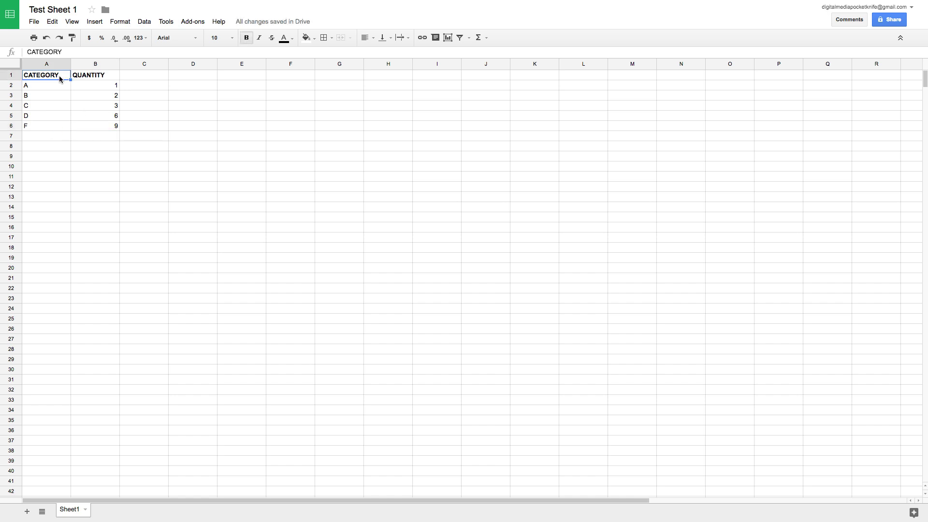
{"action": "key", "text": "ctrl+z"}
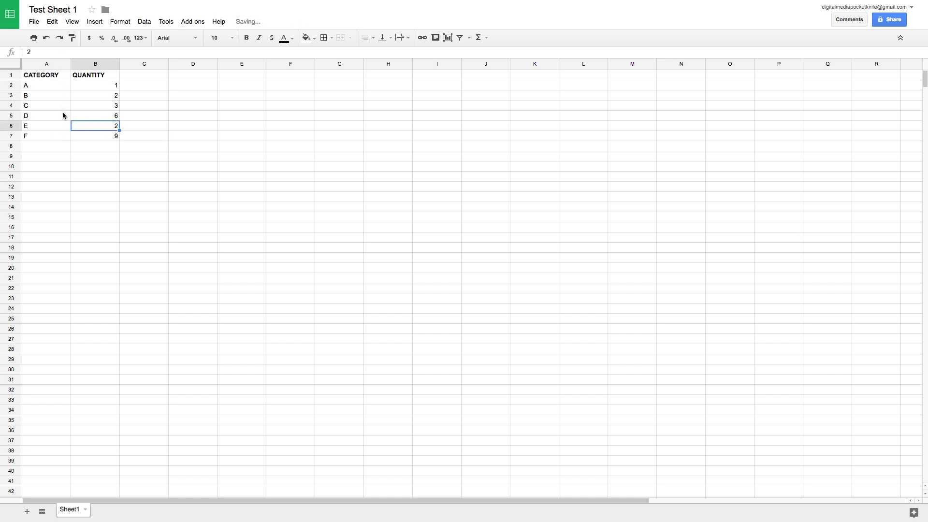
{"action": "left_click", "coordinate": [60, 124]}
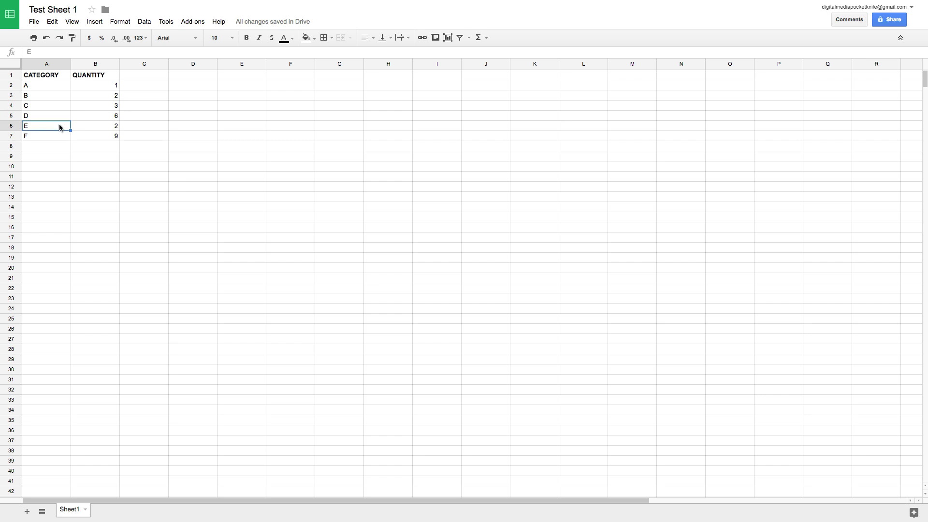
{"action": "left_click", "coordinate": [12, 127]}
{"action": "right_click", "coordinate": [12, 128]}
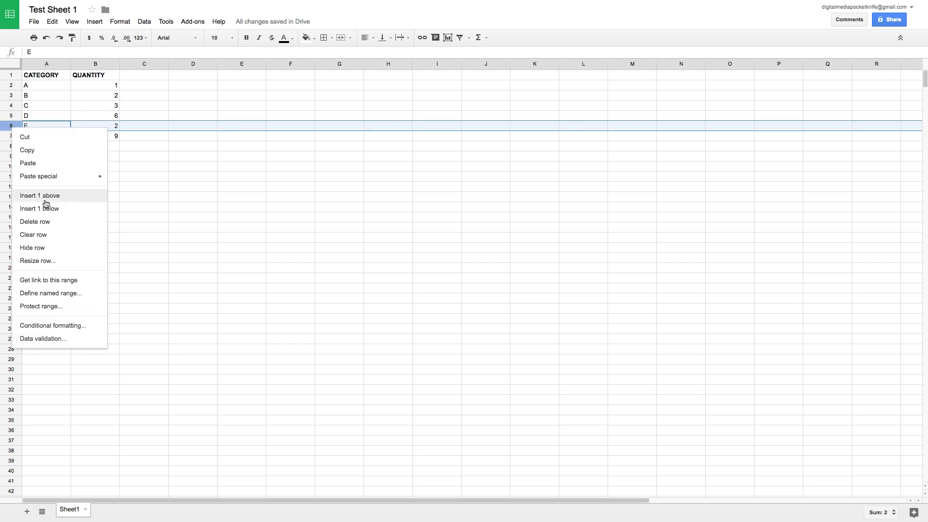
{"action": "left_click", "coordinate": [49, 221]}
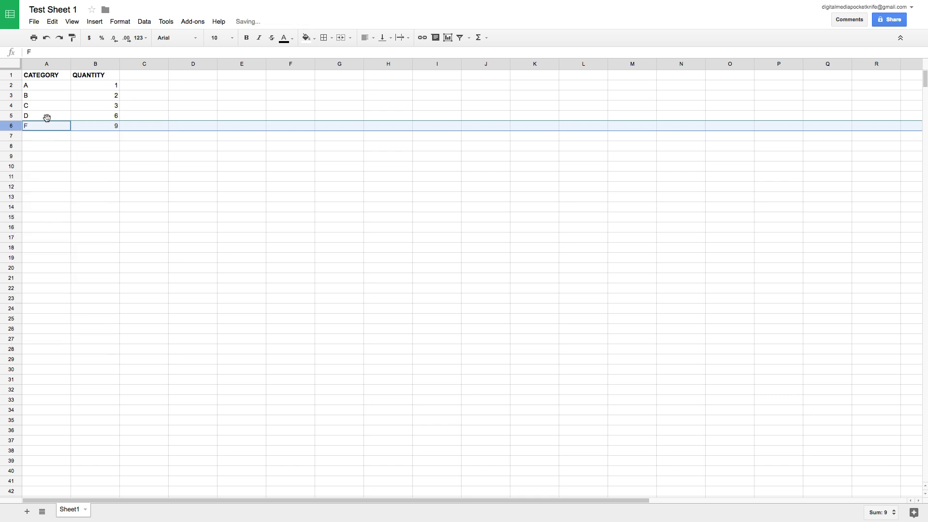
{"action": "left_click", "coordinate": [52, 21]}
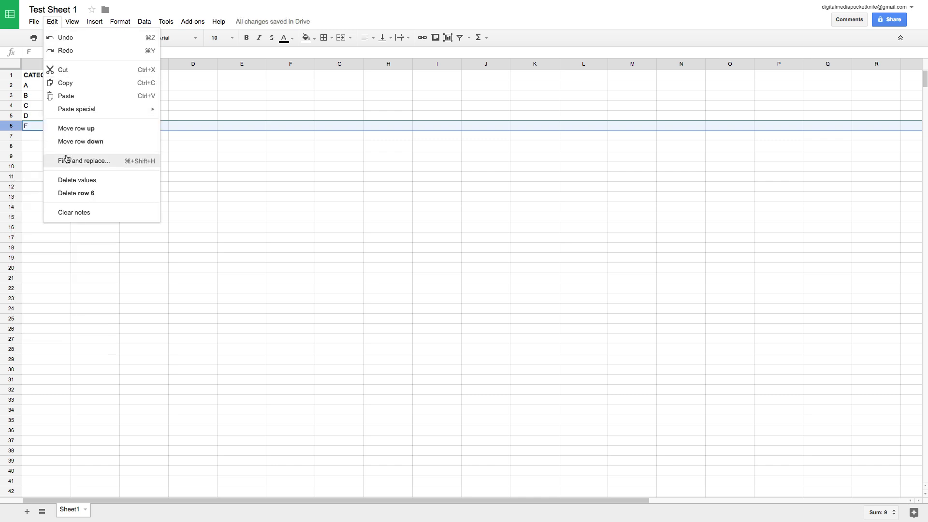
{"action": "key", "text": "super+z"}
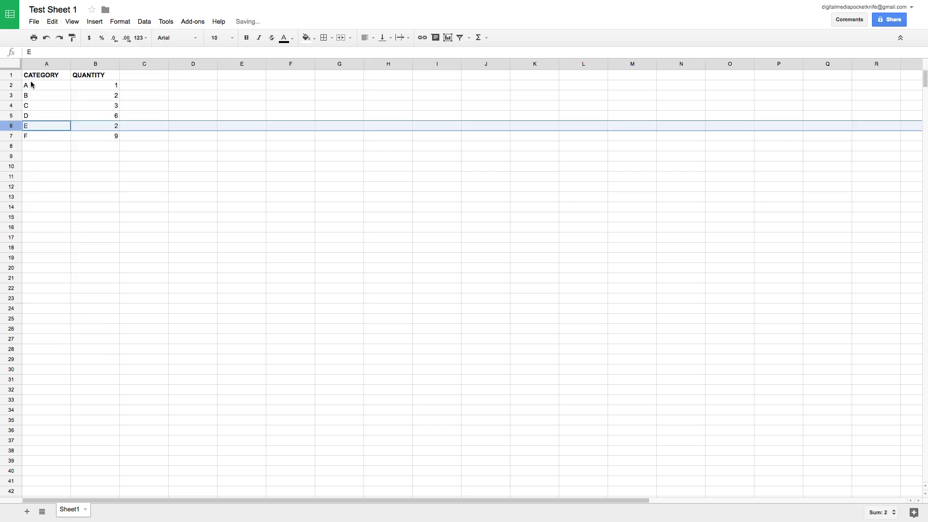
{"action": "left_click", "coordinate": [31, 78]}
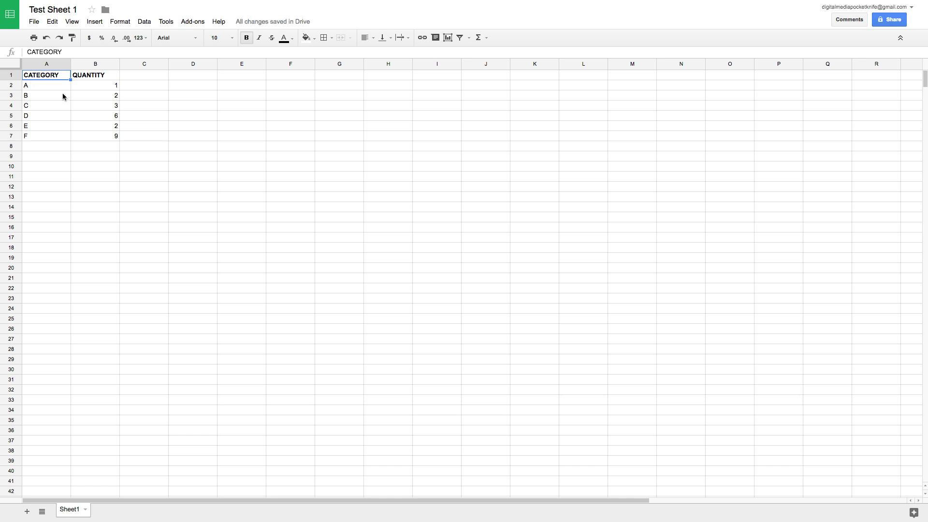
Step: Select row 1, then bring up the View menu's Freeze options with A1 selected
{"action": "scroll", "coordinate": [63, 95], "scroll_direction": "down", "scroll_amount": 3}
{"action": "scroll", "coordinate": [69, 129], "scroll_direction": "up", "scroll_amount": 3}
{"action": "scroll", "coordinate": [57, 114], "scroll_direction": "down", "scroll_amount": 5}
{"action": "scroll", "coordinate": [57, 114], "scroll_direction": "up", "scroll_amount": 5}
{"action": "scroll", "coordinate": [60, 143], "scroll_direction": "down", "scroll_amount": 5}
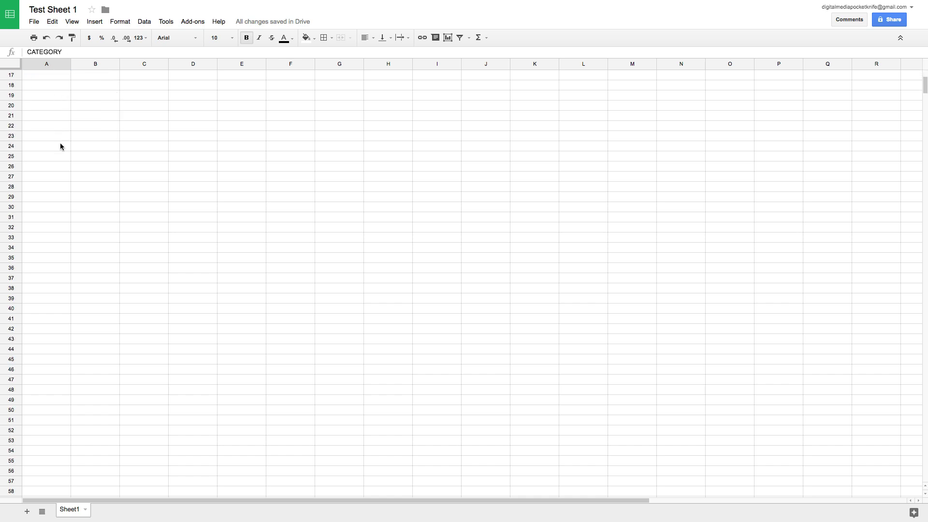
{"action": "scroll", "coordinate": [60, 146], "scroll_direction": "up", "scroll_amount": 5}
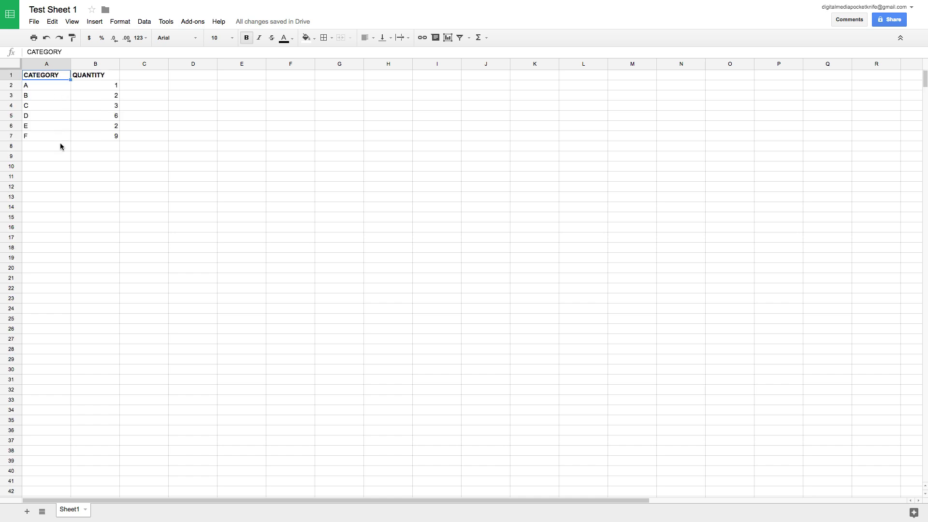
{"action": "left_click", "coordinate": [10, 75]}
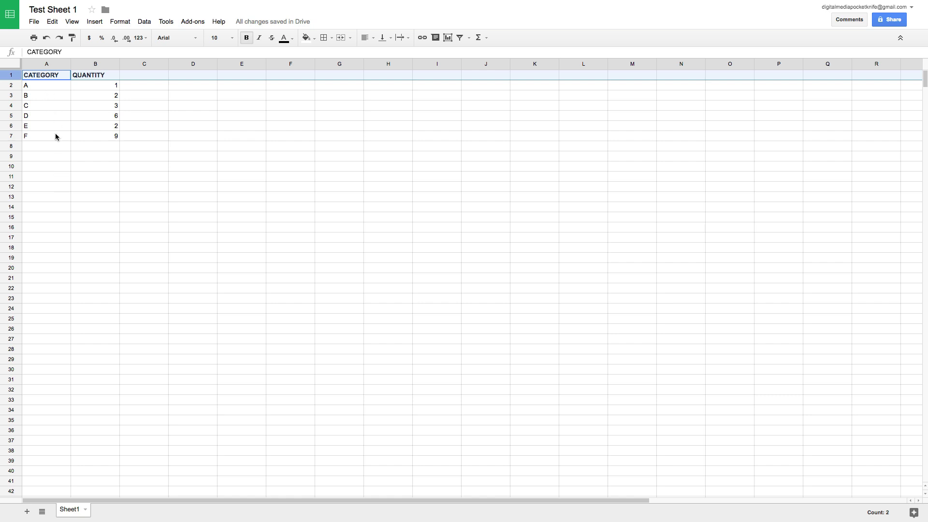
{"action": "scroll", "coordinate": [45, 121], "scroll_direction": "down", "scroll_amount": 1}
{"action": "scroll", "coordinate": [48, 160], "scroll_direction": "up", "scroll_amount": 1}
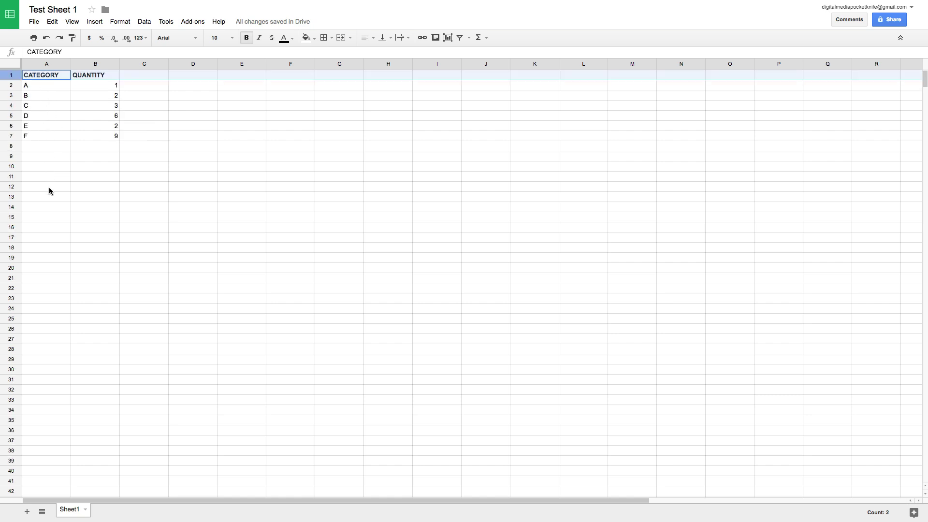
{"action": "left_click", "coordinate": [39, 77]}
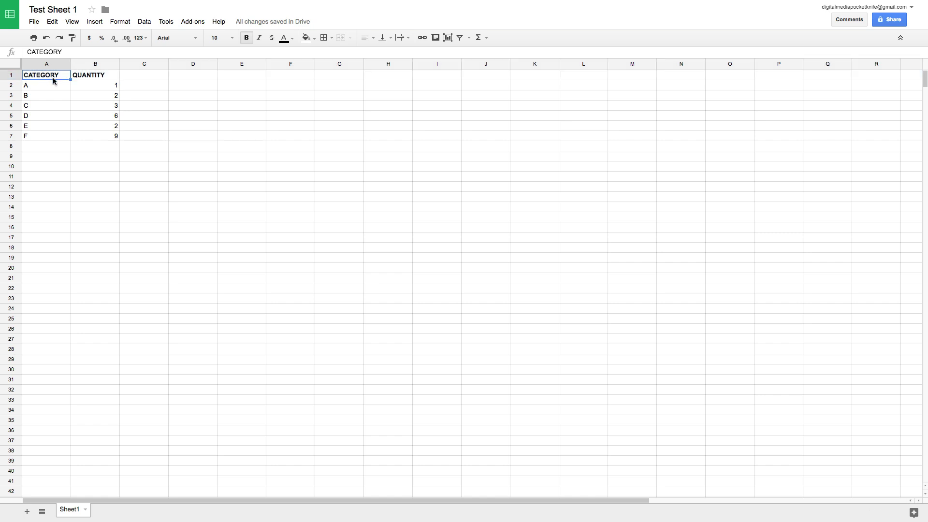
{"action": "left_click", "coordinate": [72, 22]}
{"action": "mouse_move", "coordinate": [76, 38]}
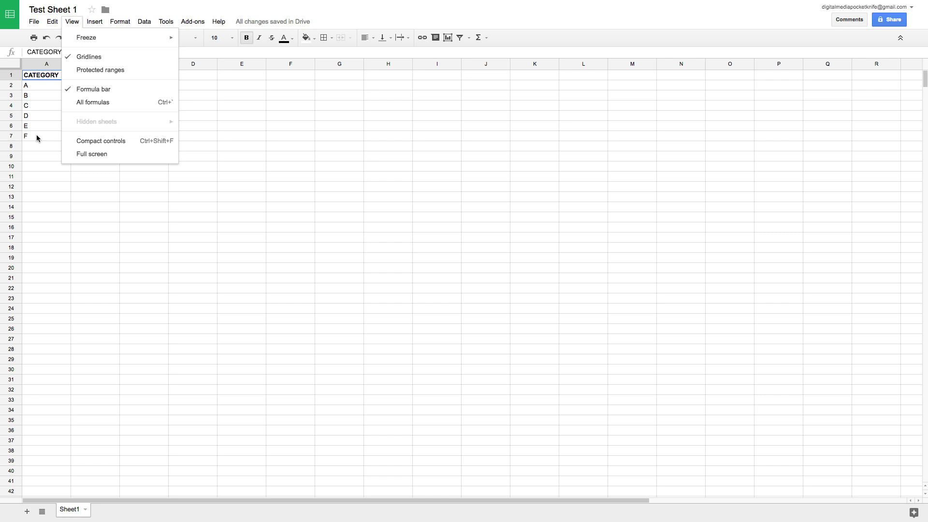
Step: Freeze up to row 1 and scroll to confirm the headers stay on top
{"action": "mouse_move", "coordinate": [107, 38]}
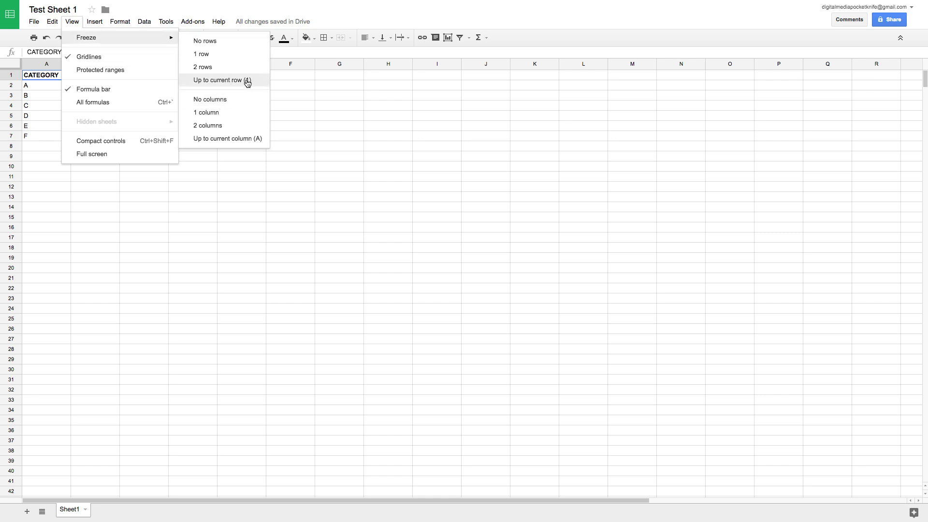
{"action": "left_click", "coordinate": [223, 54]}
{"action": "scroll", "coordinate": [43, 111], "scroll_direction": "down", "scroll_amount": 3}
{"action": "scroll", "coordinate": [44, 118], "scroll_direction": "down", "scroll_amount": 1}
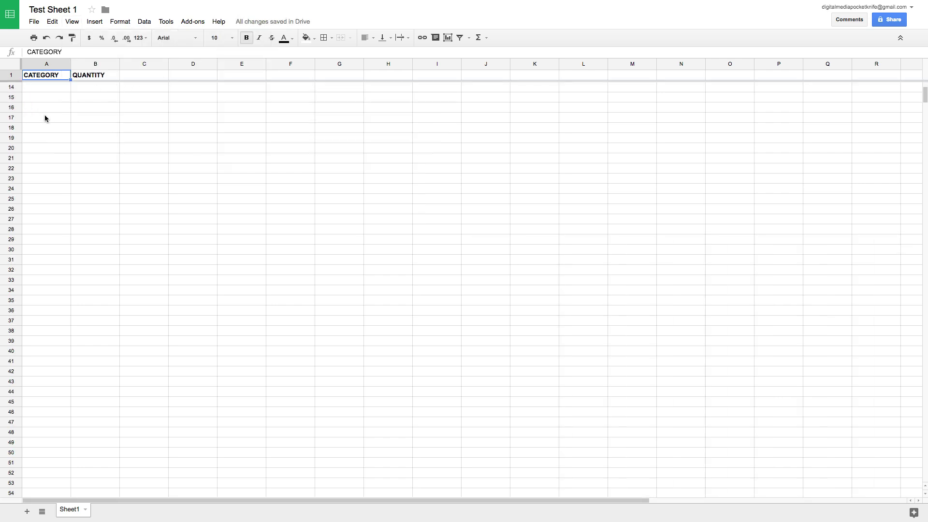
{"action": "scroll", "coordinate": [45, 118], "scroll_direction": "up", "scroll_amount": 4}
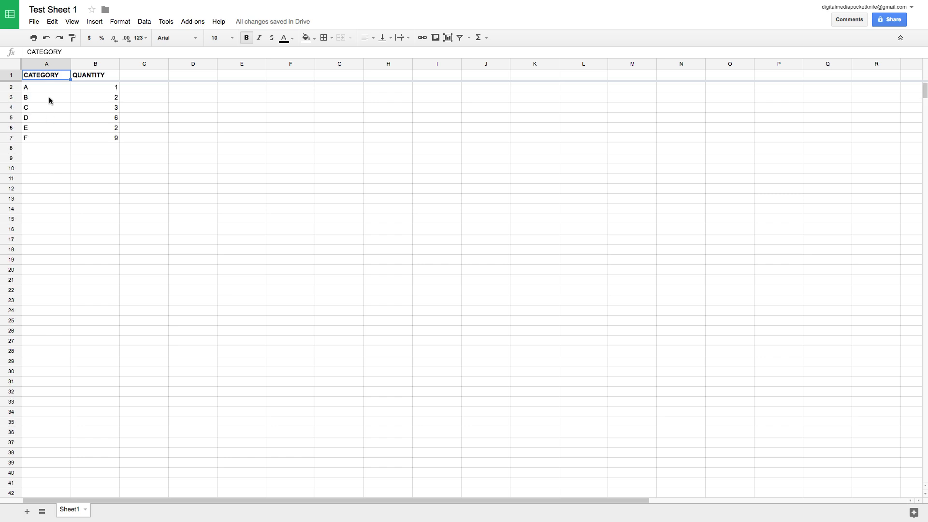
{"action": "left_click", "coordinate": [71, 22]}
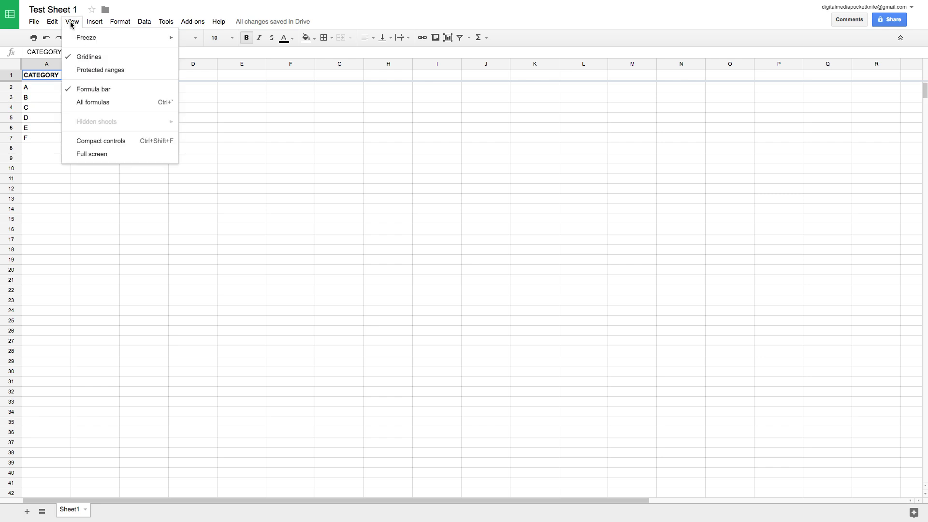
{"action": "left_click", "coordinate": [96, 58]}
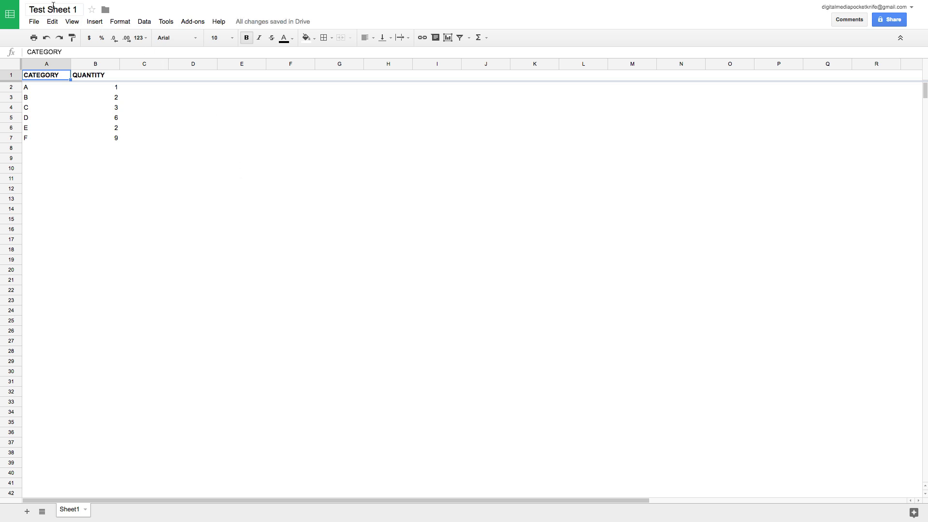
{"action": "left_click", "coordinate": [72, 21]}
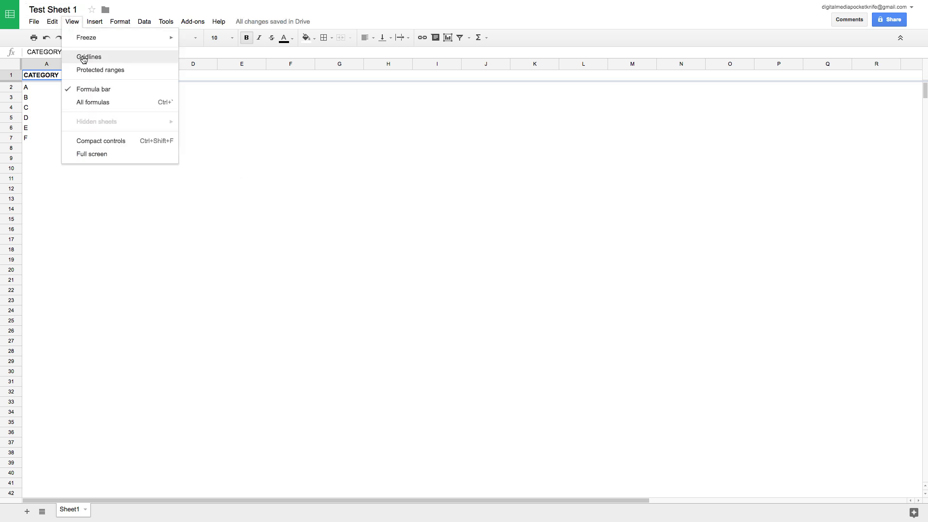
{"action": "left_click", "coordinate": [83, 58]}
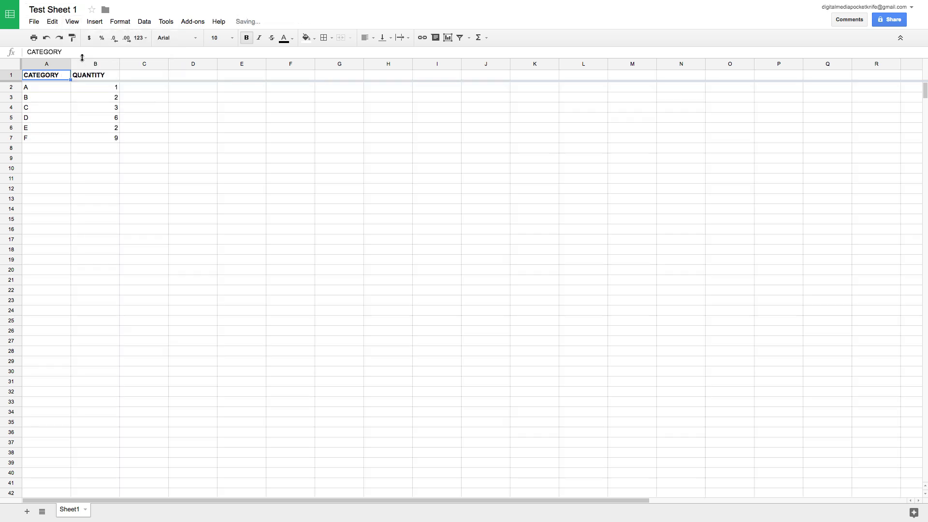
{"action": "left_click", "coordinate": [72, 22]}
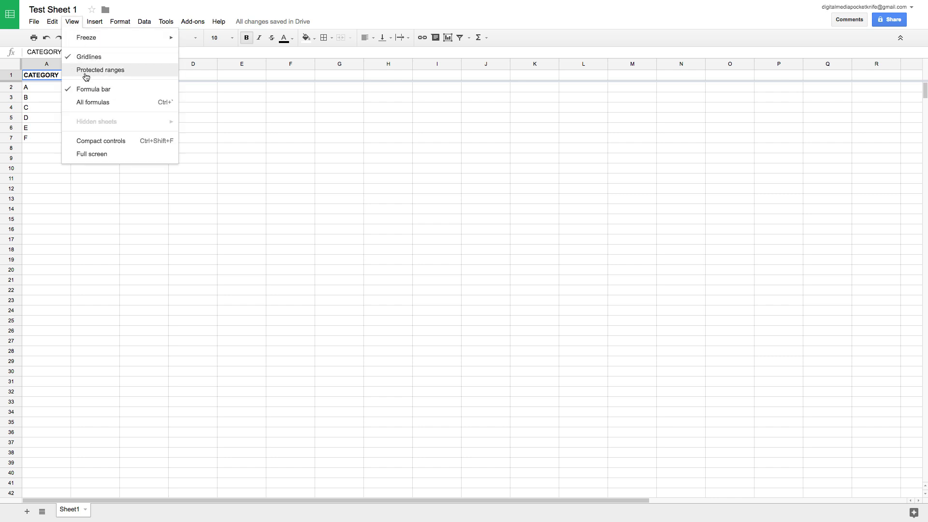
{"action": "left_click", "coordinate": [119, 93]}
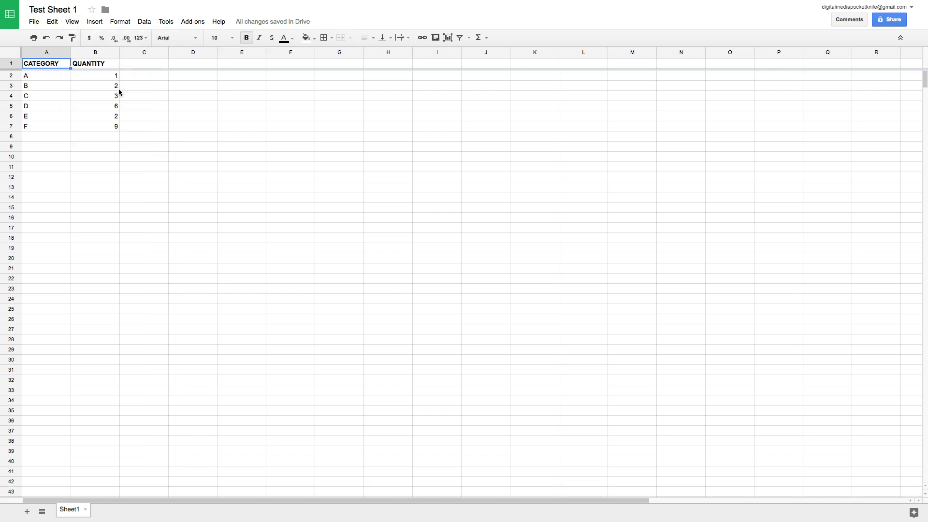
{"action": "left_click", "coordinate": [72, 24]}
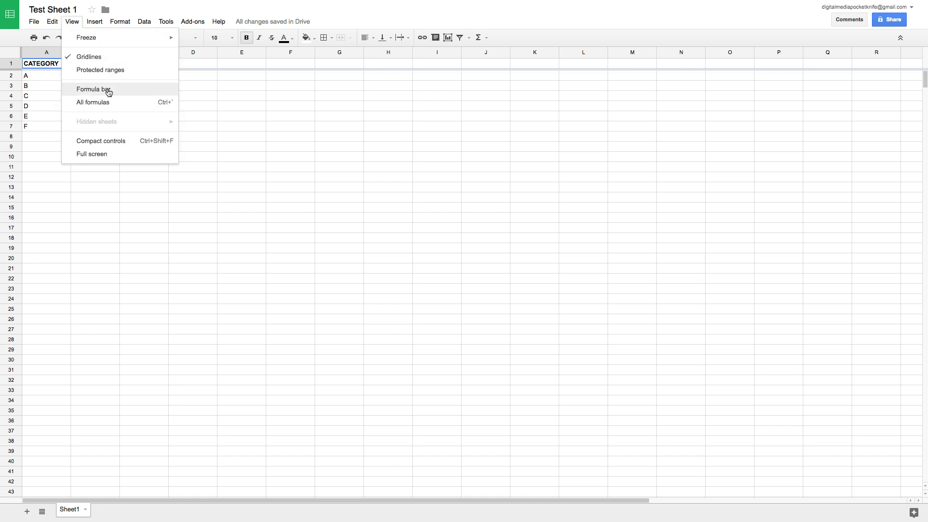
{"action": "left_click", "coordinate": [107, 89]}
{"action": "left_click", "coordinate": [73, 52]}
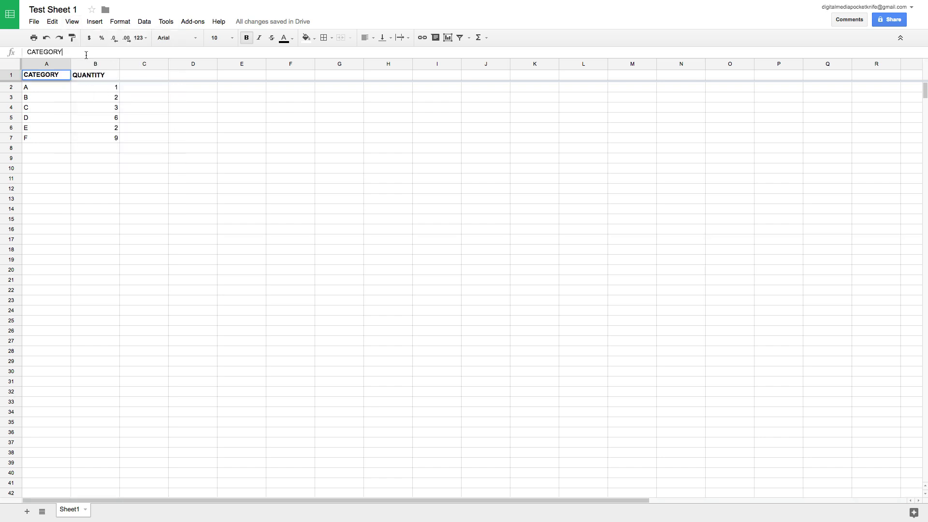
{"action": "key", "text": "Escape"}
{"action": "left_click", "coordinate": [119, 22]}
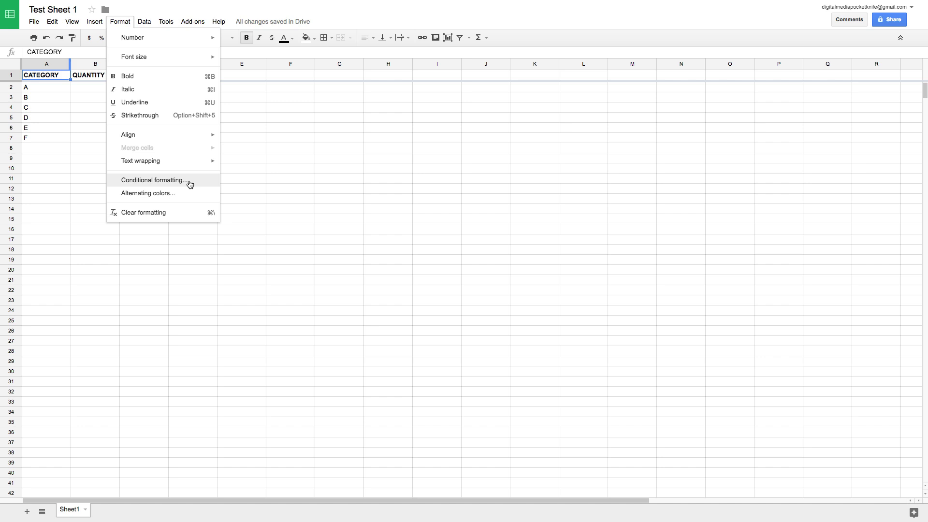
{"action": "left_click", "coordinate": [100, 88]}
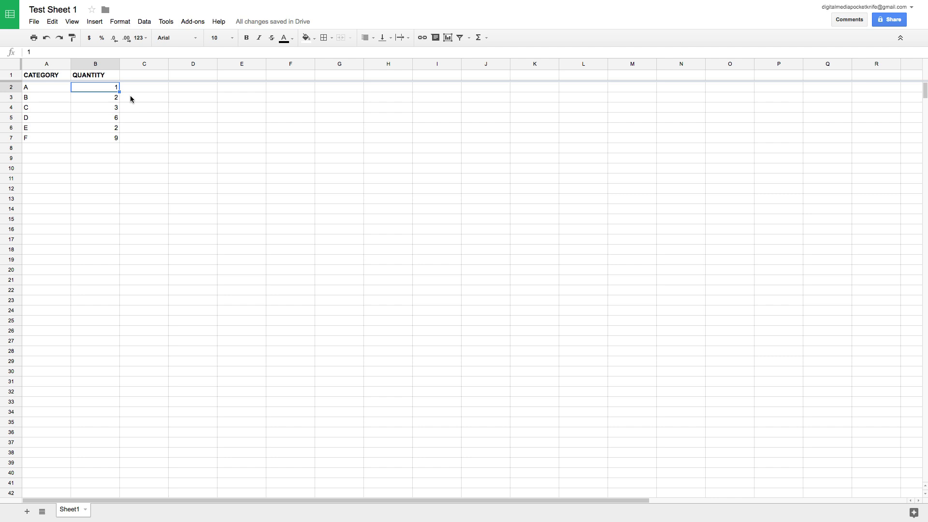
{"action": "left_click", "coordinate": [117, 135], "text": "shift"}
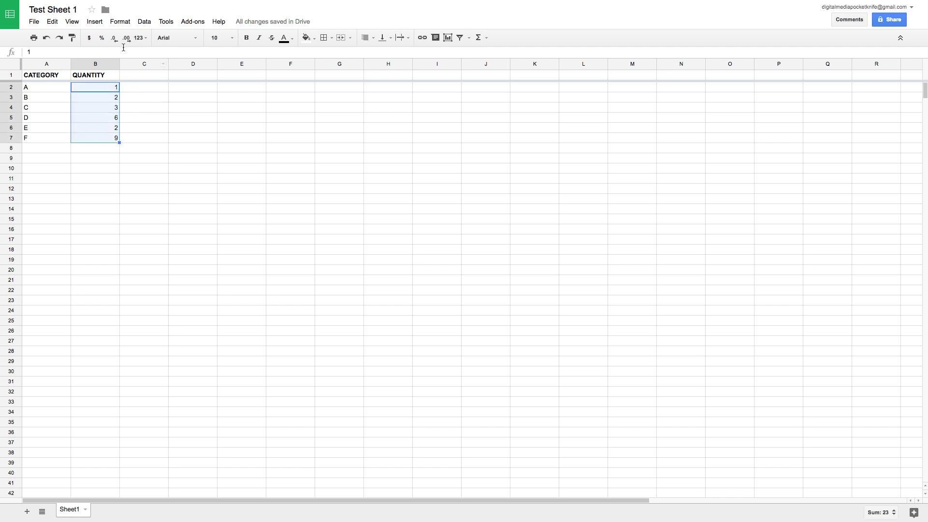
{"action": "left_click", "coordinate": [118, 21]}
{"action": "mouse_move", "coordinate": [121, 39]}
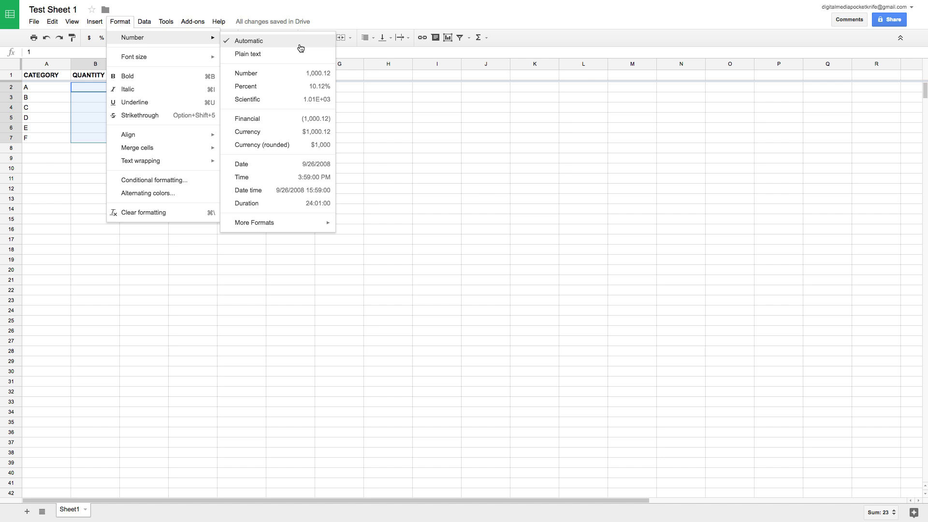
{"action": "left_click", "coordinate": [265, 87]}
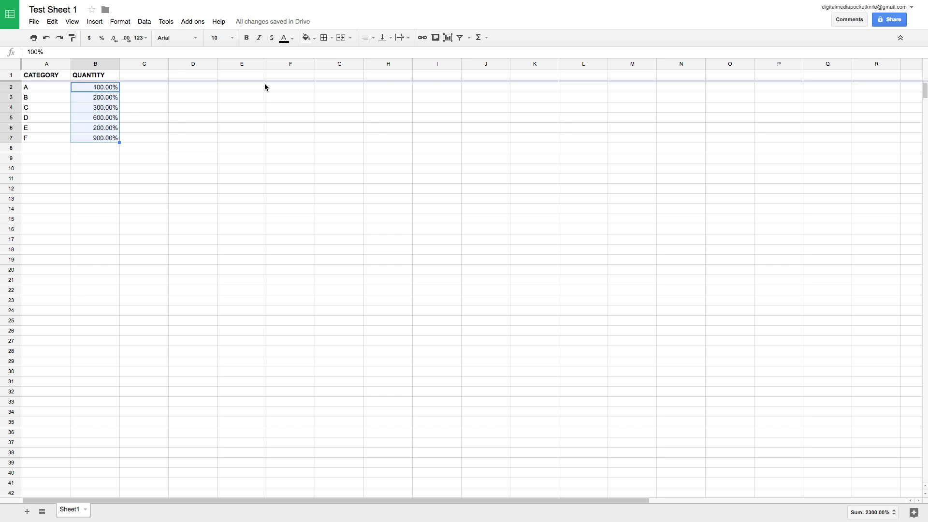
{"action": "key", "text": "ctrl+z"}
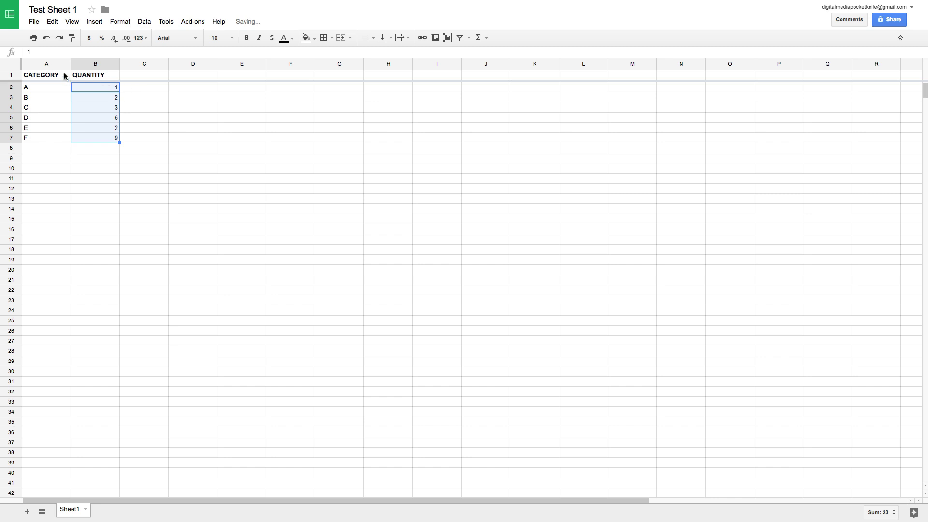
{"action": "left_click", "coordinate": [65, 76]}
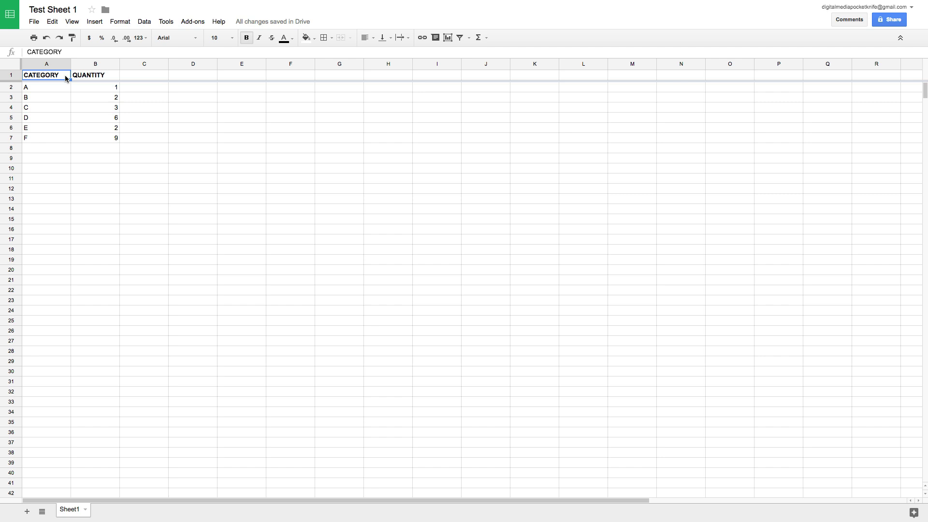
{"action": "left_click", "coordinate": [92, 23]}
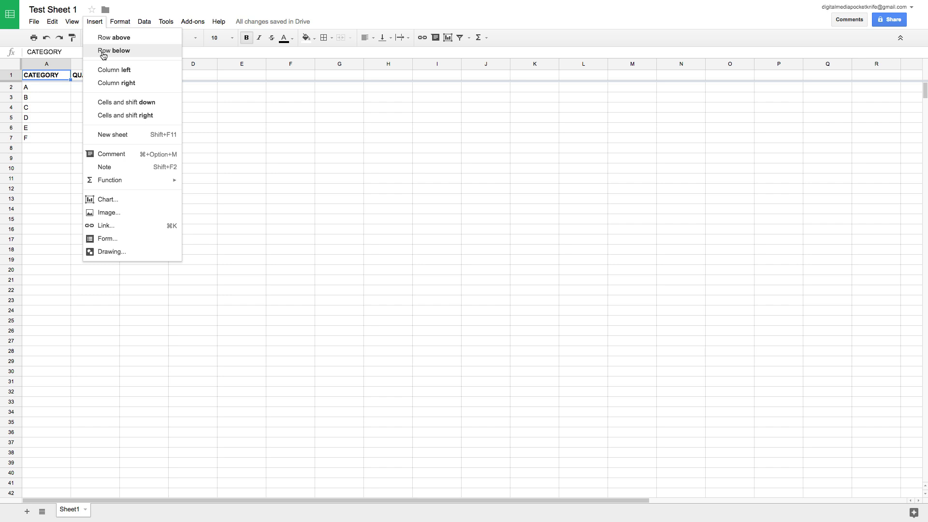
{"action": "left_click", "coordinate": [104, 52]}
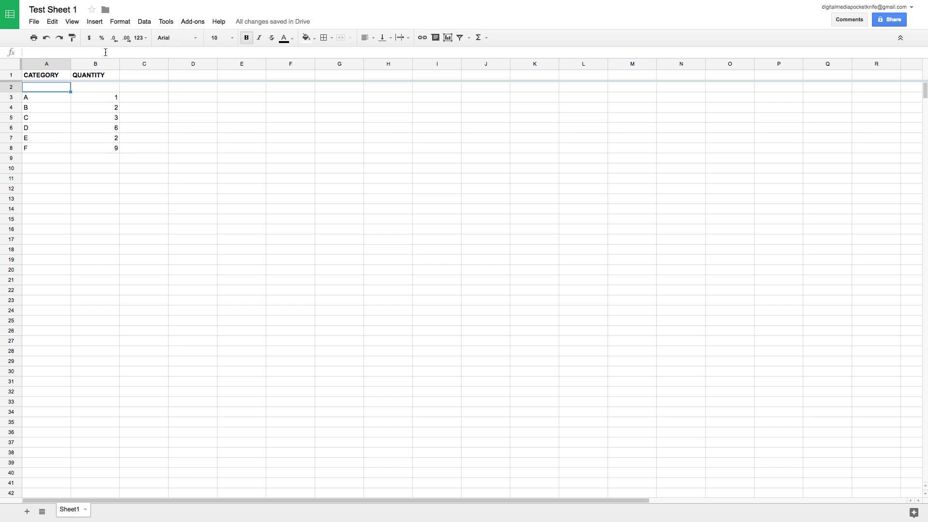
{"action": "key", "text": "ctrl+z"}
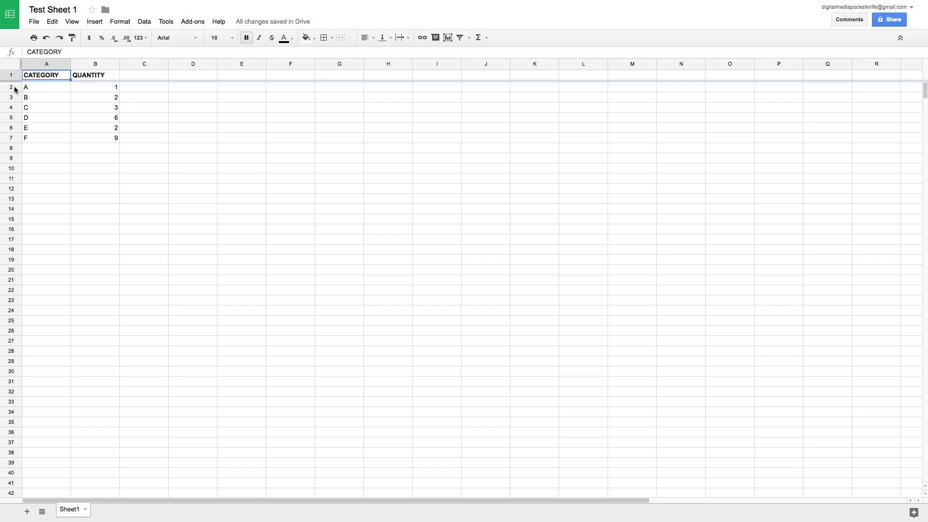
{"action": "right_click", "coordinate": [15, 89]}
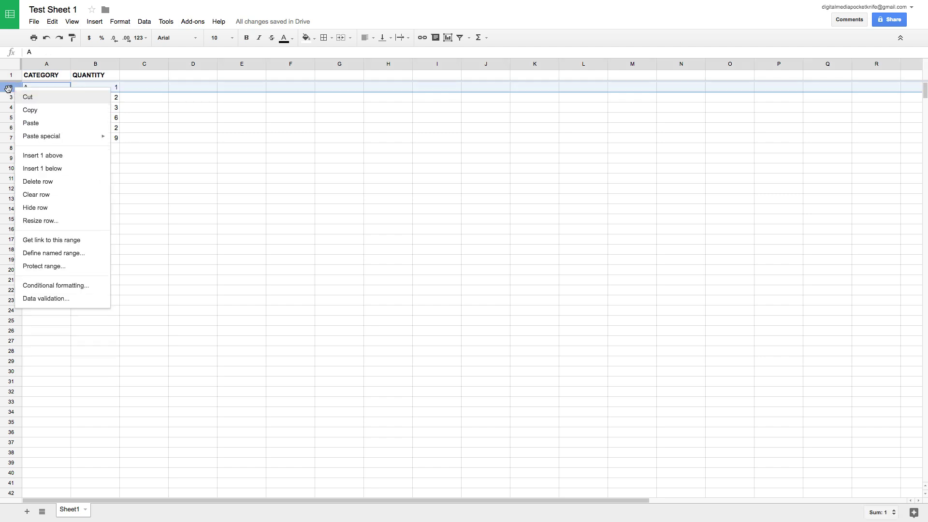
{"action": "left_click", "coordinate": [65, 155]}
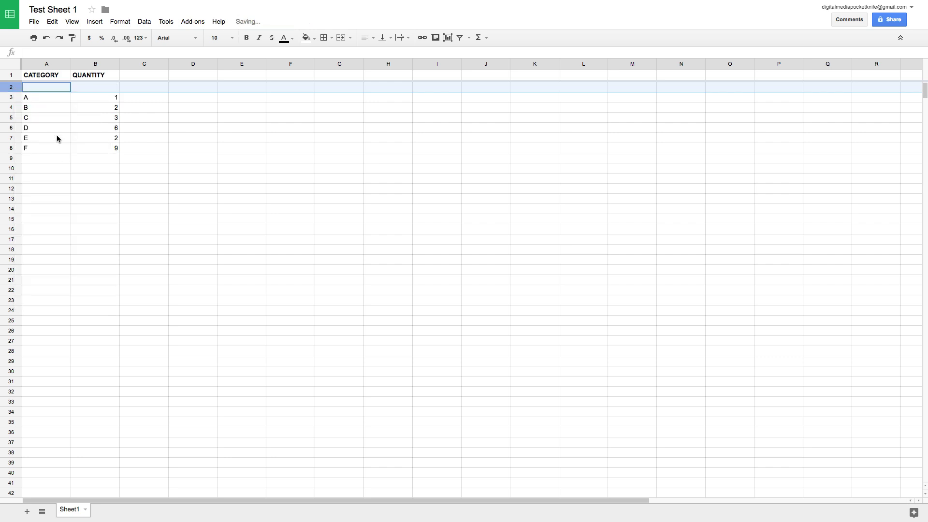
{"action": "left_click", "coordinate": [38, 118]}
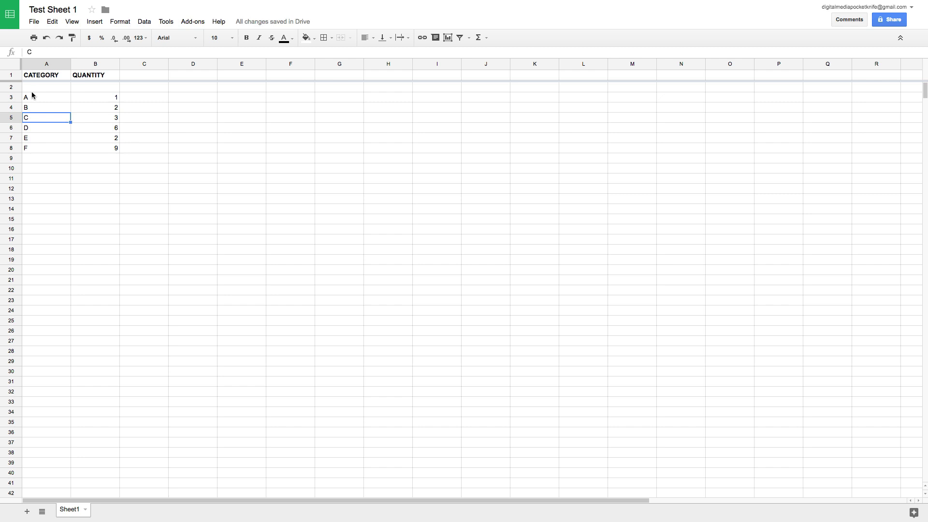
{"action": "key", "text": "ctrl+z"}
{"action": "left_click", "coordinate": [50, 65]}
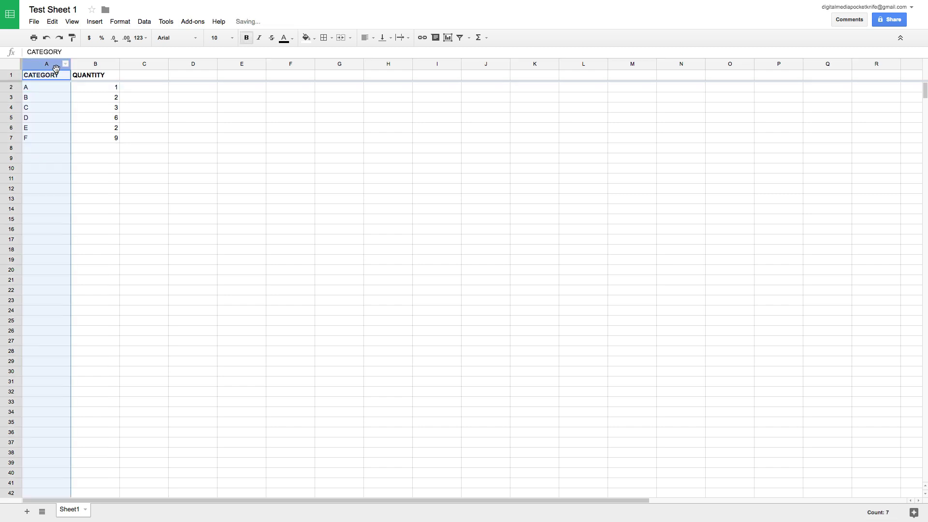
{"action": "right_click", "coordinate": [50, 64]}
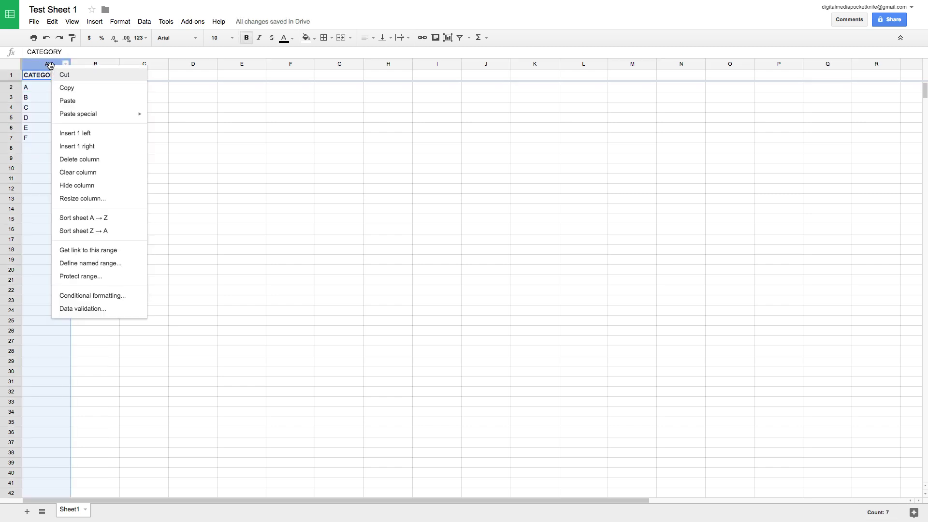
{"action": "left_click", "coordinate": [90, 146]}
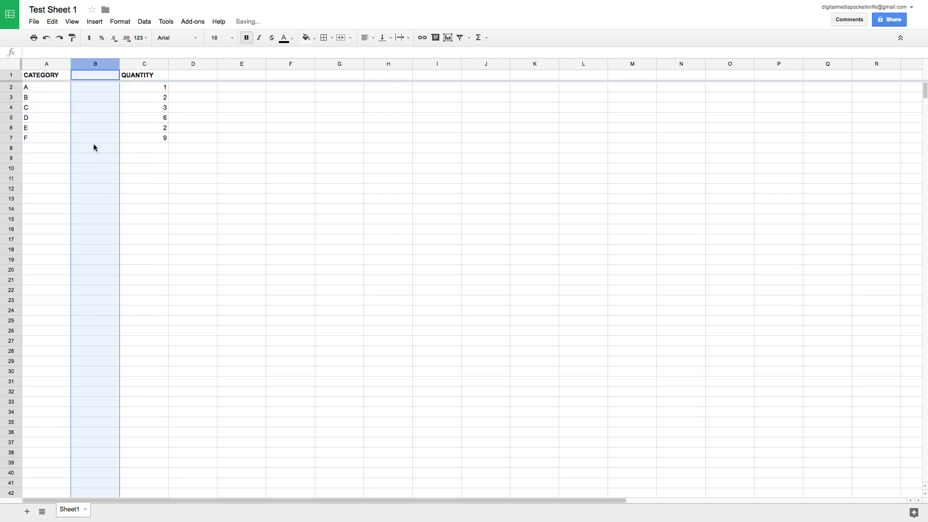
{"action": "key", "text": "ctrl+z"}
{"action": "left_click", "coordinate": [59, 76]}
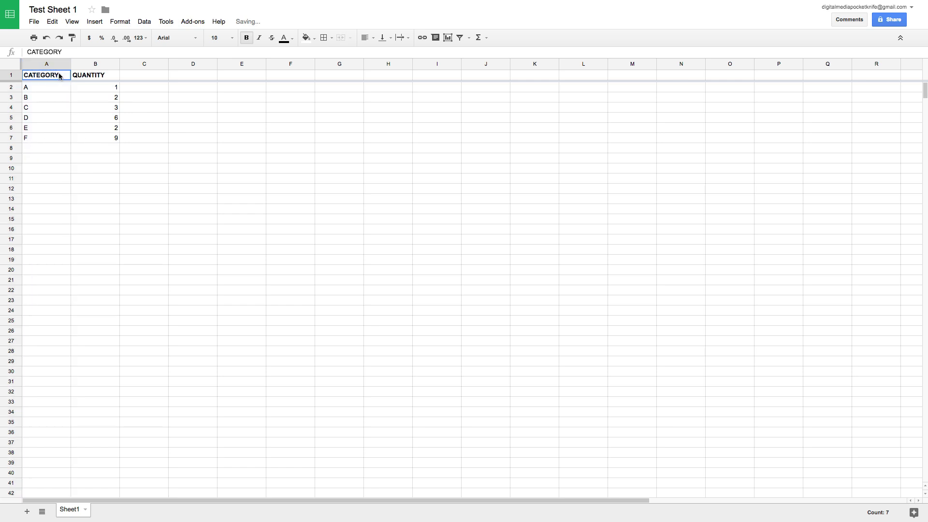
{"action": "left_click", "coordinate": [91, 23]}
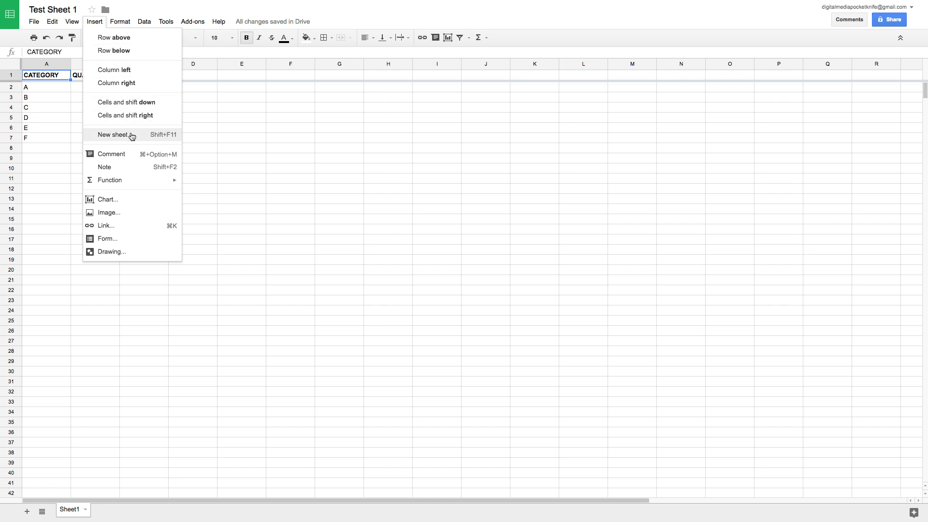
{"action": "left_click", "coordinate": [131, 135]}
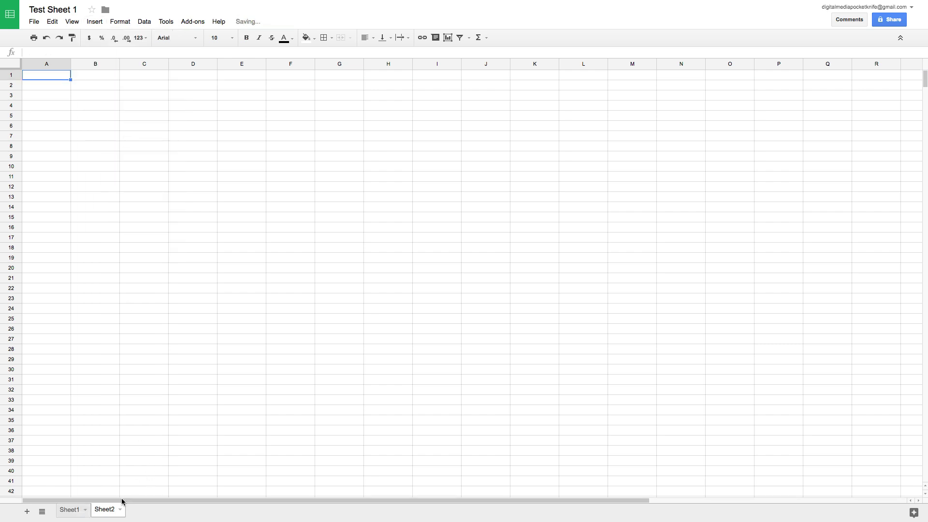
{"action": "left_click", "coordinate": [26, 514]}
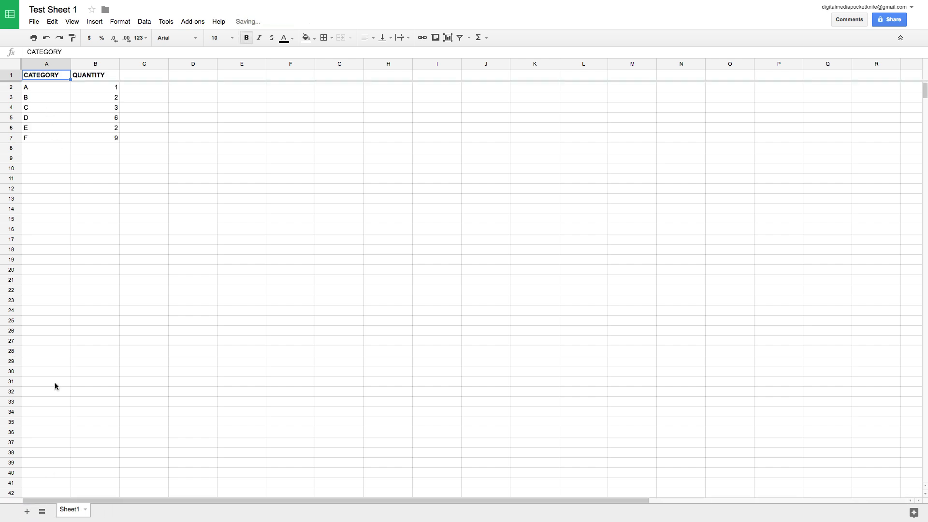
Step: Rename the Sheet1 tab to 'NAME CUSTOM'
{"action": "double_click", "coordinate": [71, 511]}
{"action": "type", "text": "NAME"}
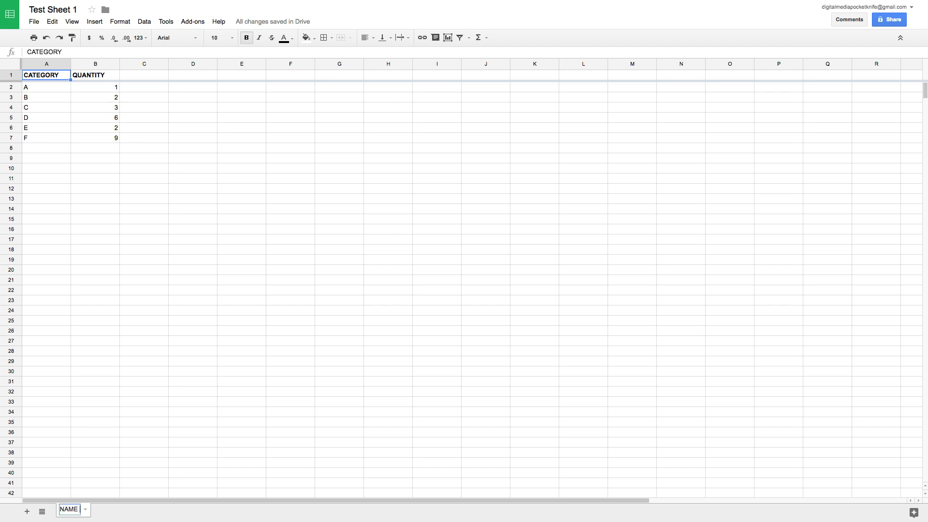
{"action": "type", "text": " CUSTOM"}
{"action": "key", "text": "Return"}
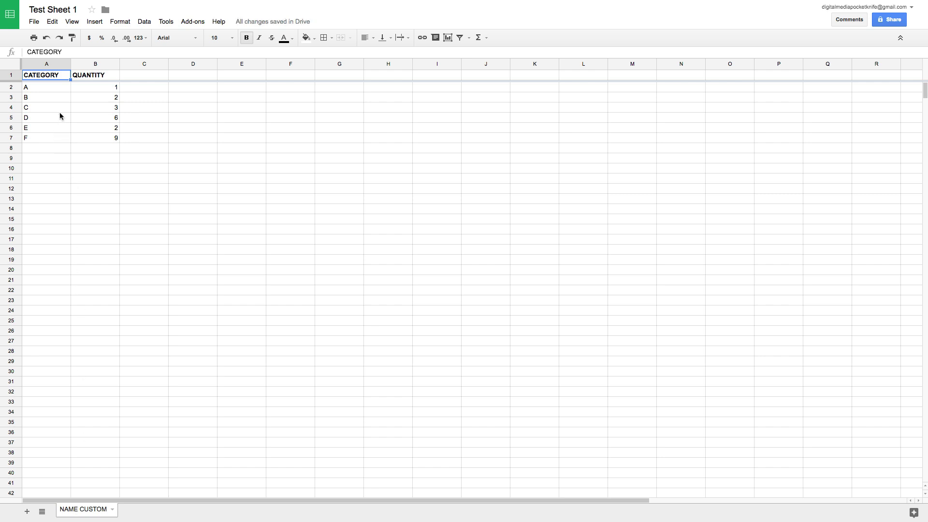
{"action": "left_click", "coordinate": [59, 116]}
{"action": "left_click", "coordinate": [59, 76]}
Step: Colour the NAME CUSTOM sheet tab blue
{"action": "left_click", "coordinate": [112, 509]}
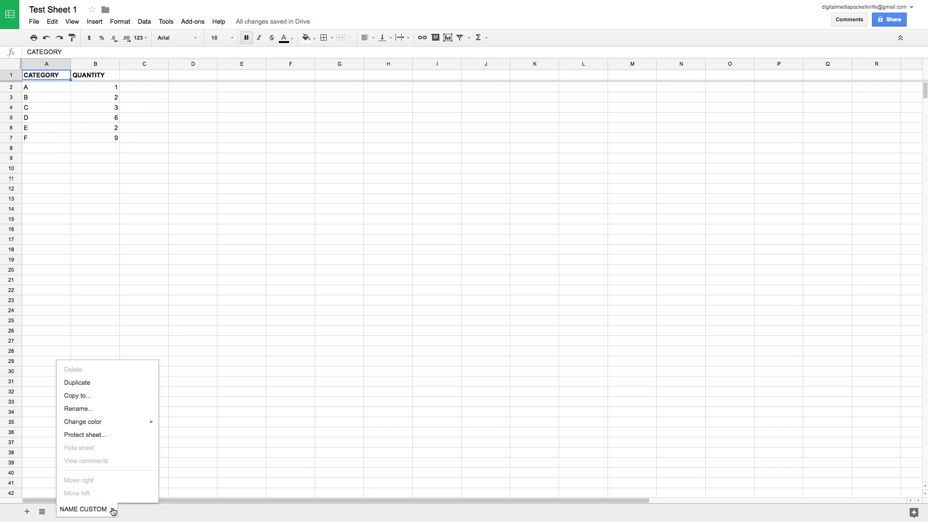
{"action": "mouse_move", "coordinate": [121, 426]}
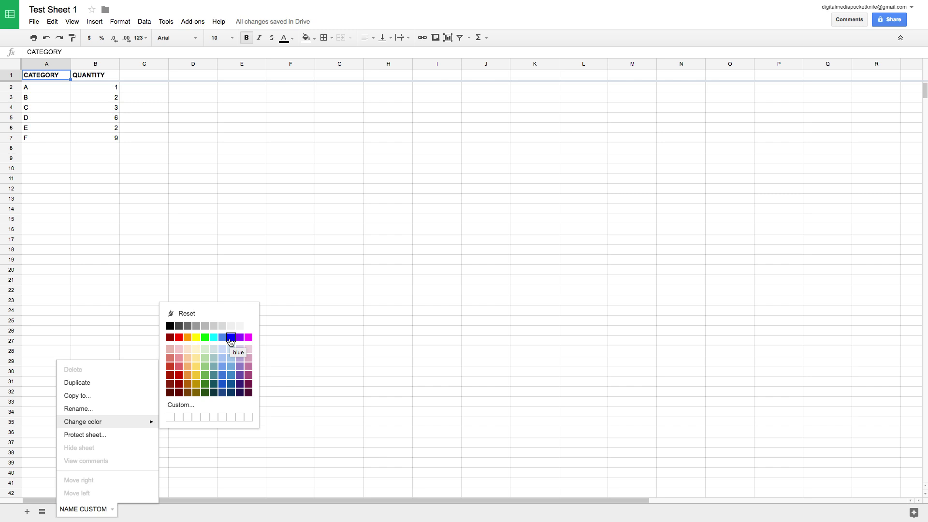
{"action": "left_click", "coordinate": [231, 337]}
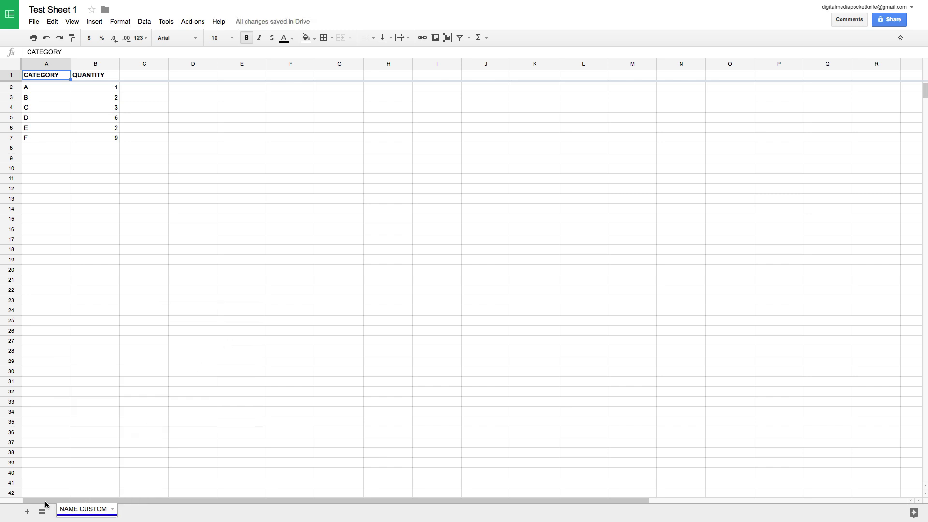
Step: Add a new Sheet2 and colour its tab magenta
{"action": "left_click", "coordinate": [28, 511]}
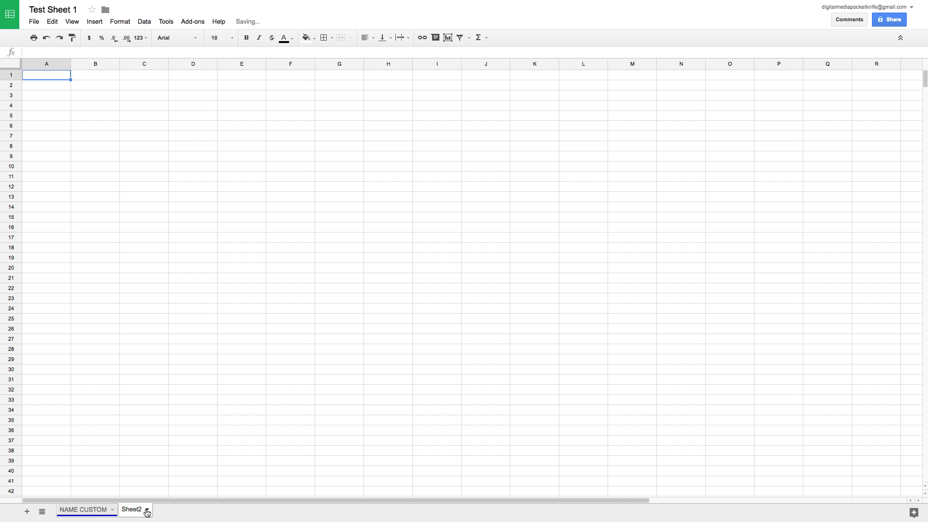
{"action": "left_click", "coordinate": [147, 512]}
{"action": "mouse_move", "coordinate": [182, 424]}
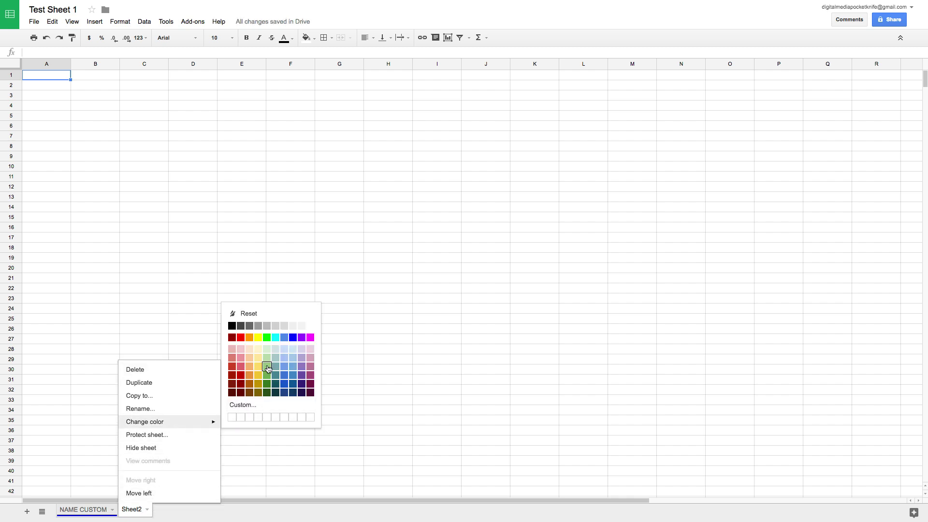
{"action": "left_click", "coordinate": [309, 385]}
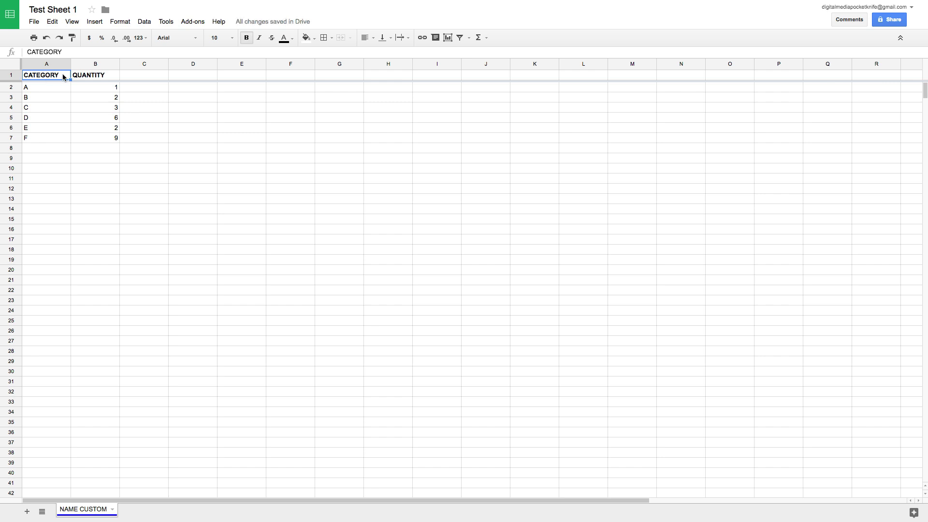
Step: Insert a SUM function into A1 by mistake, then cancel it to keep CATEGORY
{"action": "left_click", "coordinate": [94, 22]}
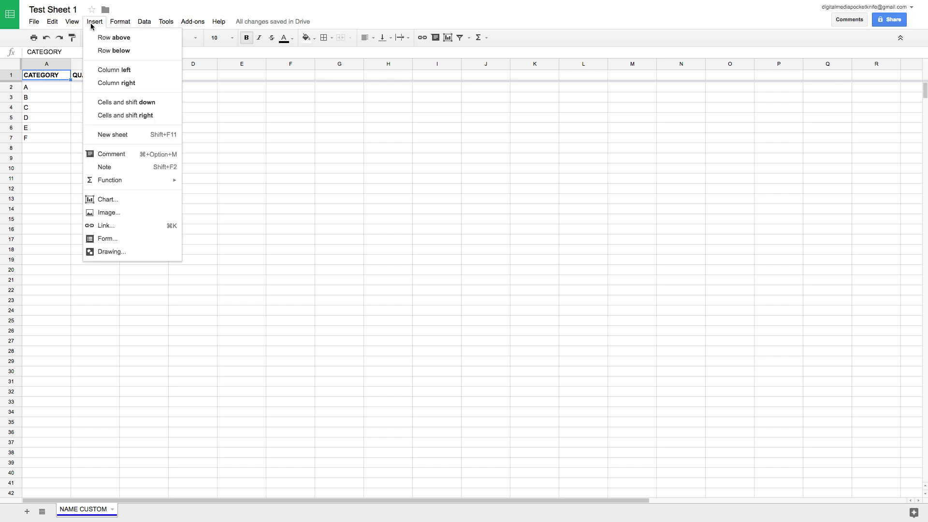
{"action": "mouse_move", "coordinate": [144, 182]}
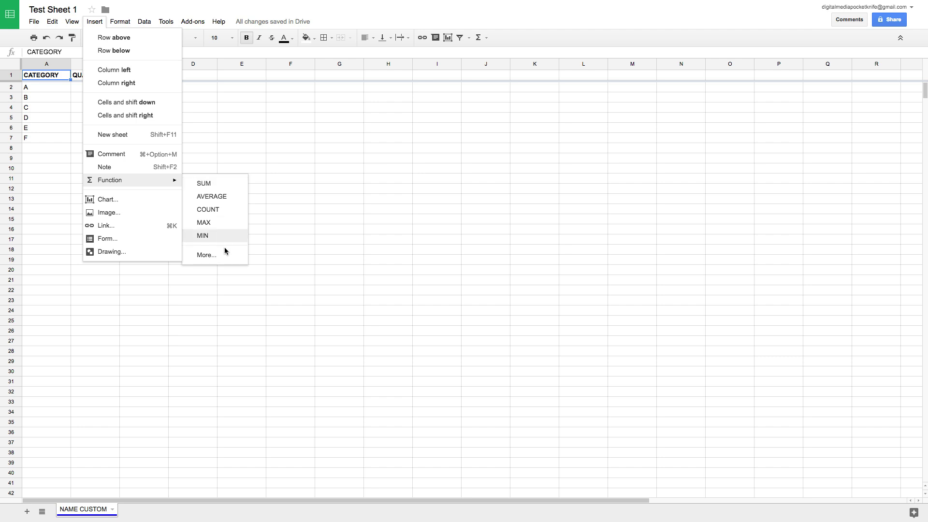
{"action": "left_click", "coordinate": [232, 189]}
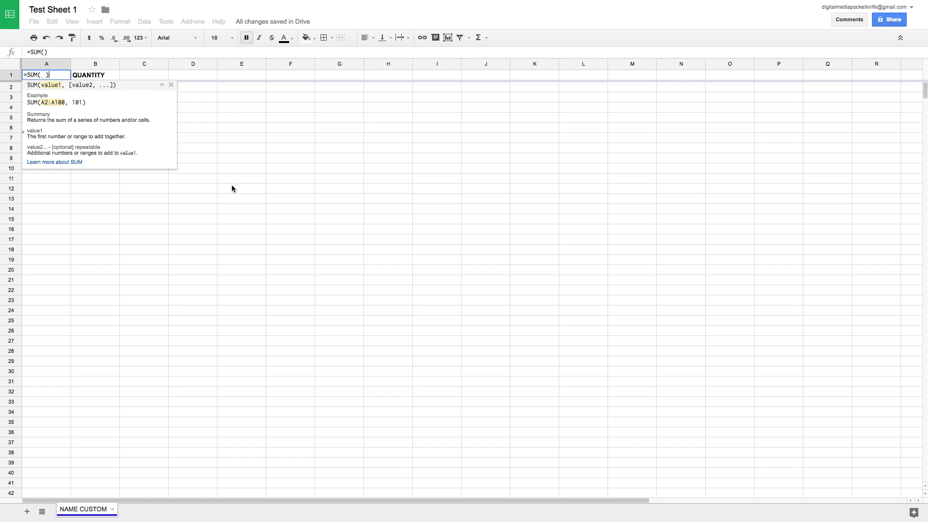
{"action": "key", "text": "Escape"}
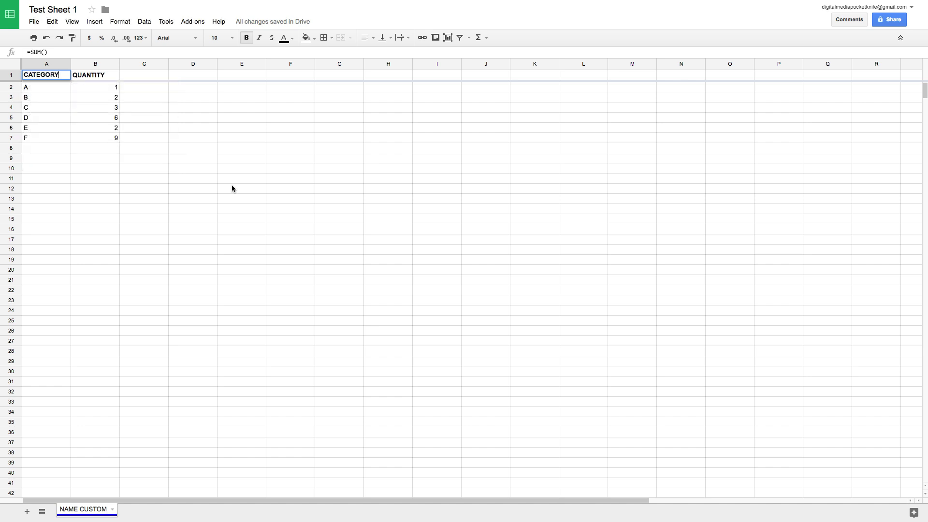
Step: Enter a SUM formula of 1 and 1 in cell B3, showing 2
{"action": "left_click", "coordinate": [113, 97]}
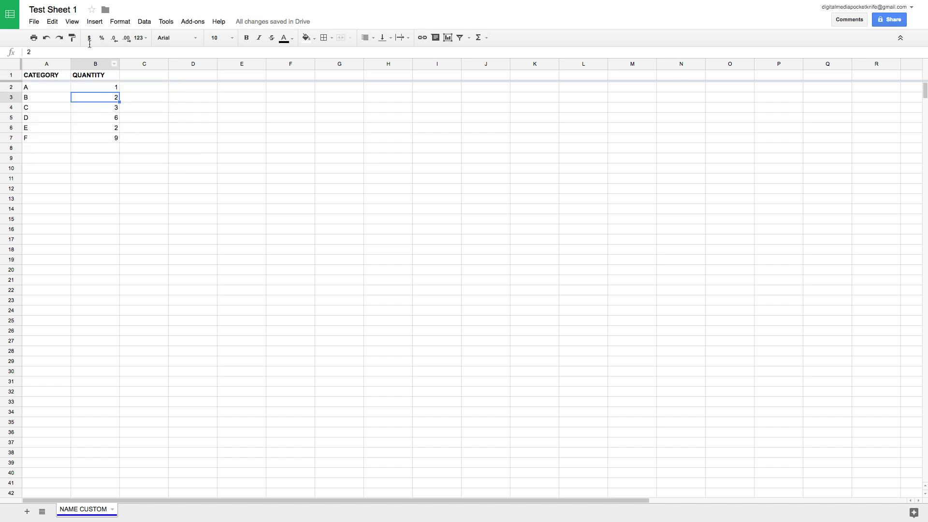
{"action": "left_click", "coordinate": [88, 22]}
{"action": "mouse_move", "coordinate": [141, 182]}
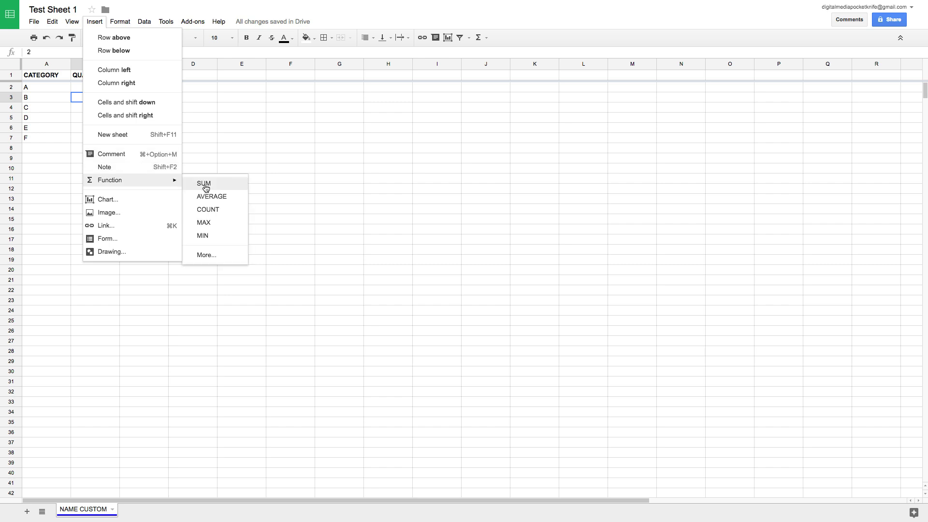
{"action": "left_click", "coordinate": [222, 183]}
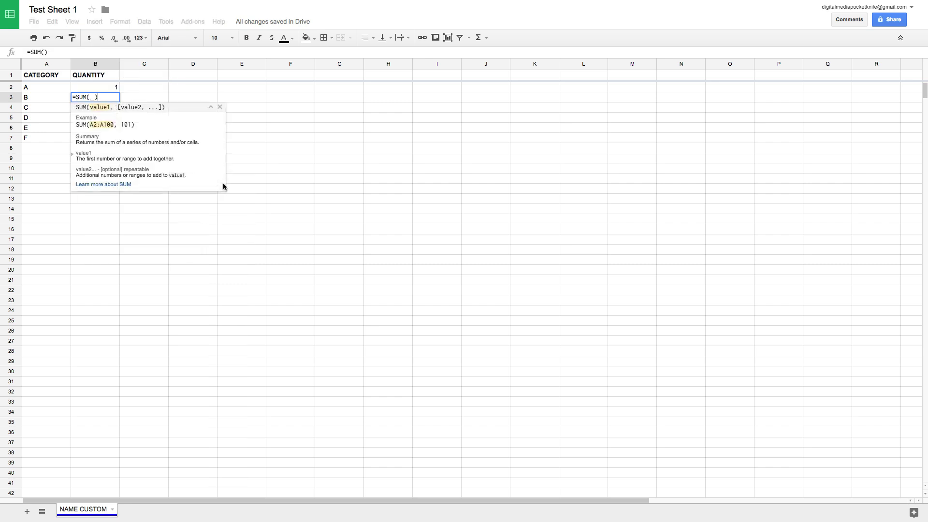
{"action": "left_click", "coordinate": [60, 98]}
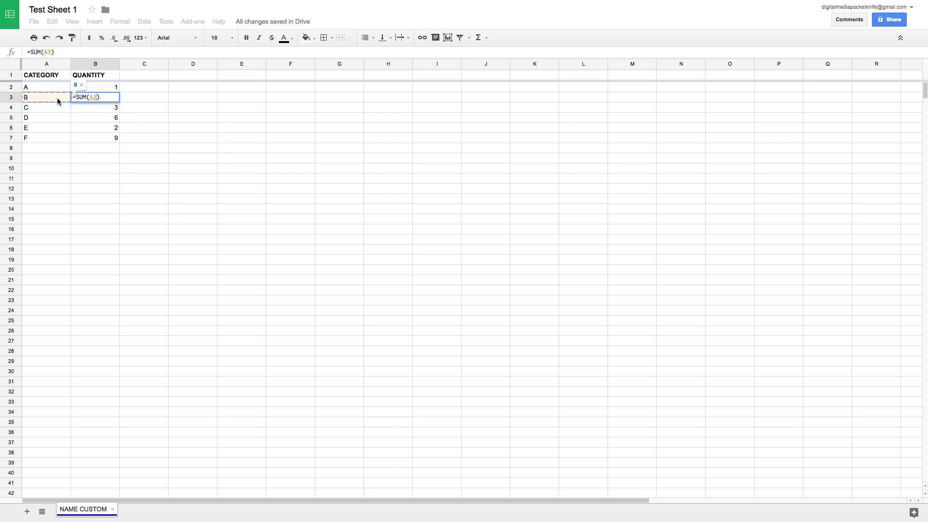
{"action": "key", "text": "BackSpace"}
{"action": "key", "text": "BackSpace"}
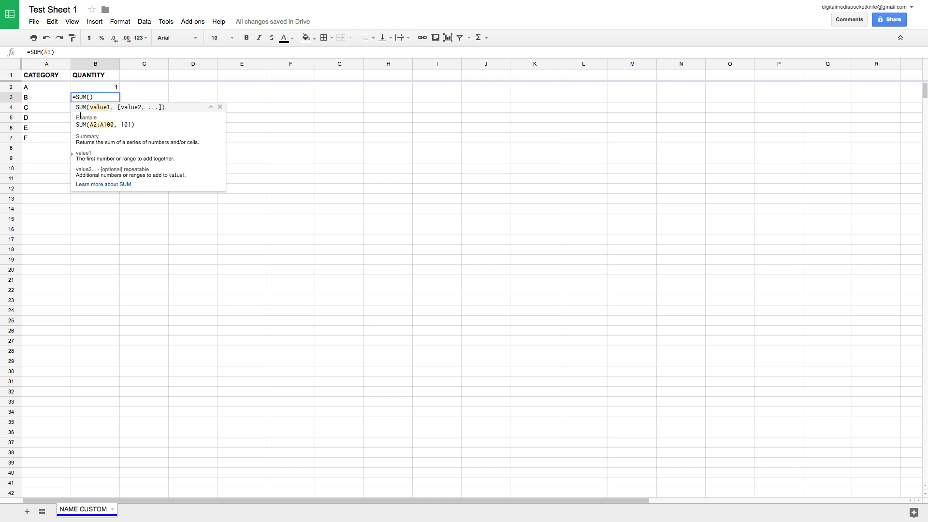
{"action": "type", "text": "1"}
{"action": "type", "text": ",1"}
{"action": "key", "text": "Return"}
{"action": "left_click", "coordinate": [95, 97]}
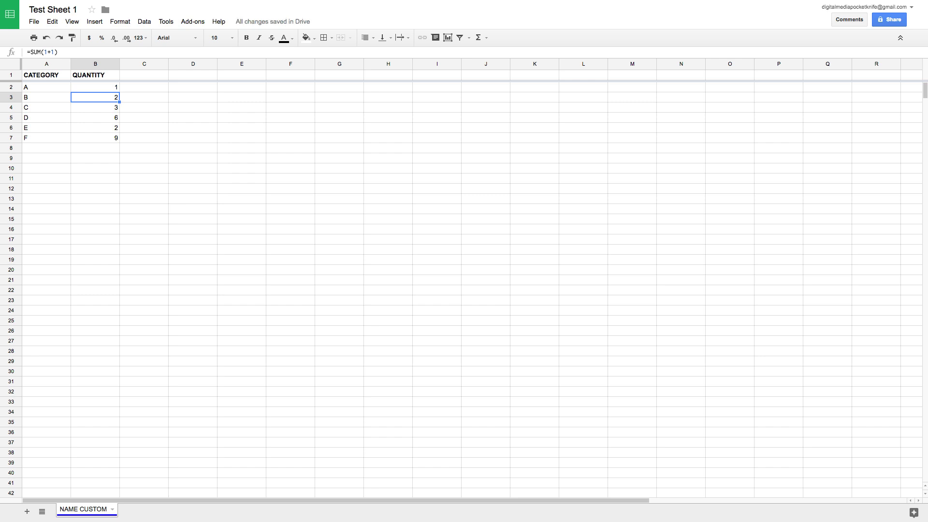
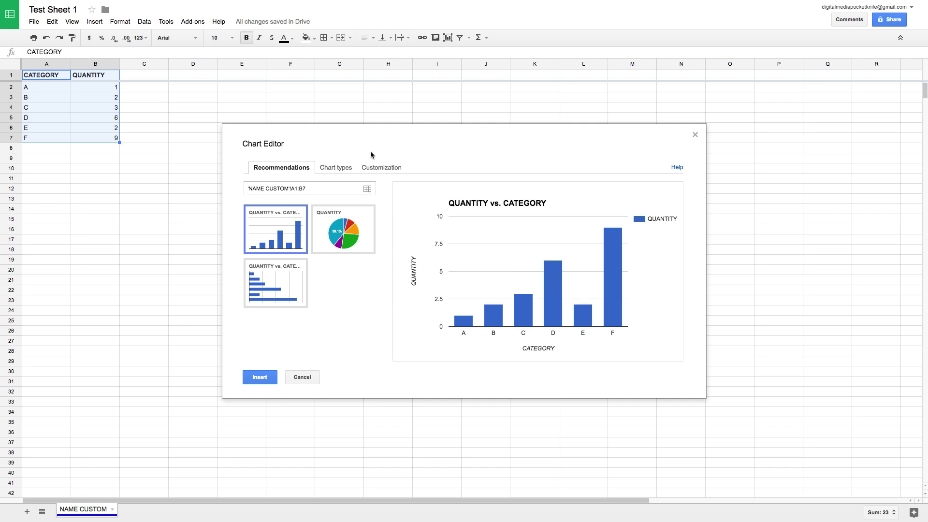
Step: Insert the recommended QUANTITY vs. CATEGORY column chart into the sheet
{"action": "left_click", "coordinate": [382, 169]}
{"action": "left_click", "coordinate": [288, 167]}
{"action": "left_click", "coordinate": [260, 375]}
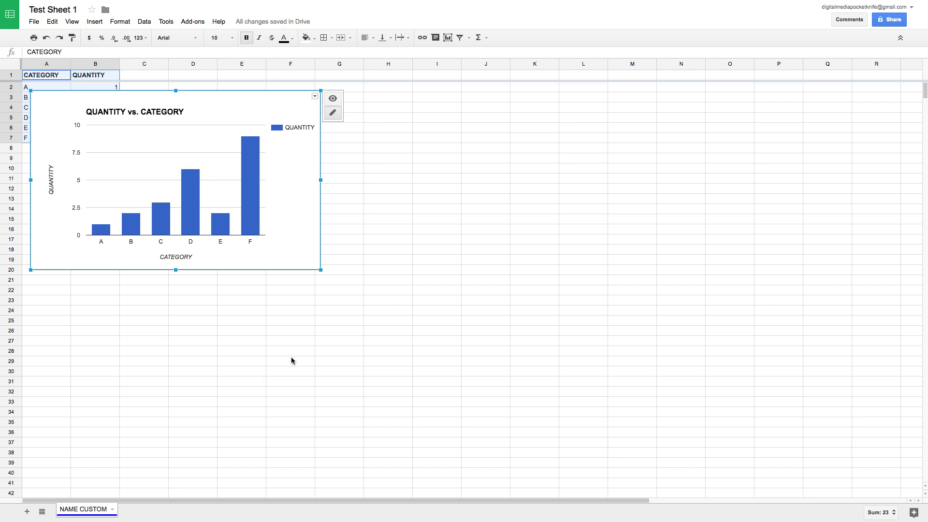
Step: Open the chart's Advanced edit, cancel without changes, and drag the chart beside the table
{"action": "left_click", "coordinate": [298, 128]}
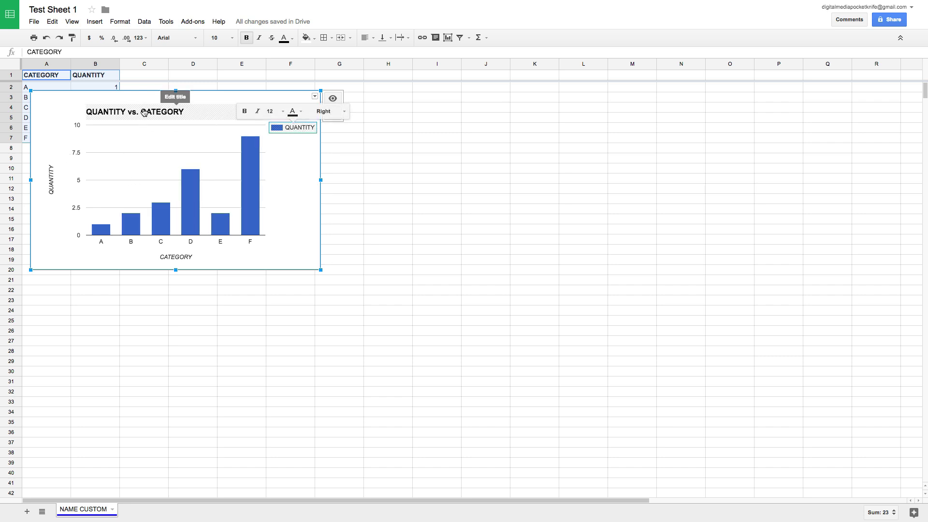
{"action": "left_click", "coordinate": [315, 97]}
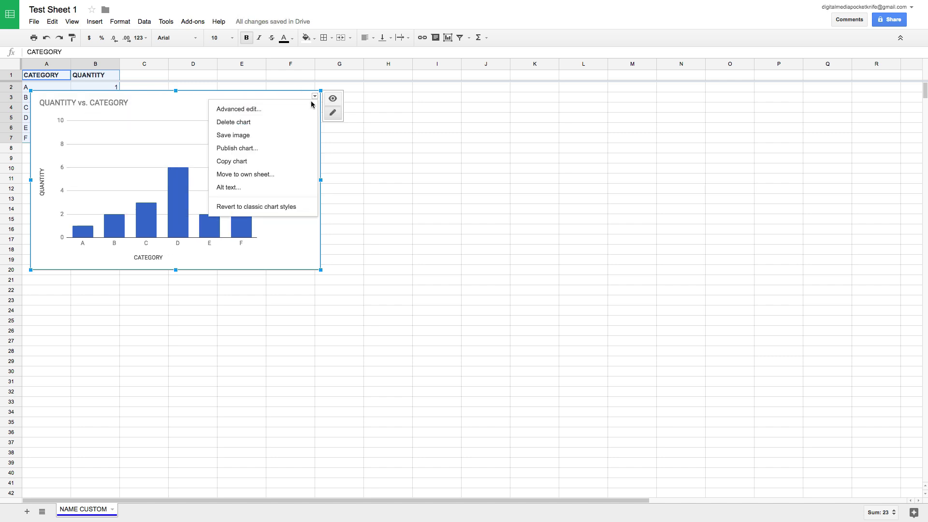
{"action": "left_click", "coordinate": [260, 110]}
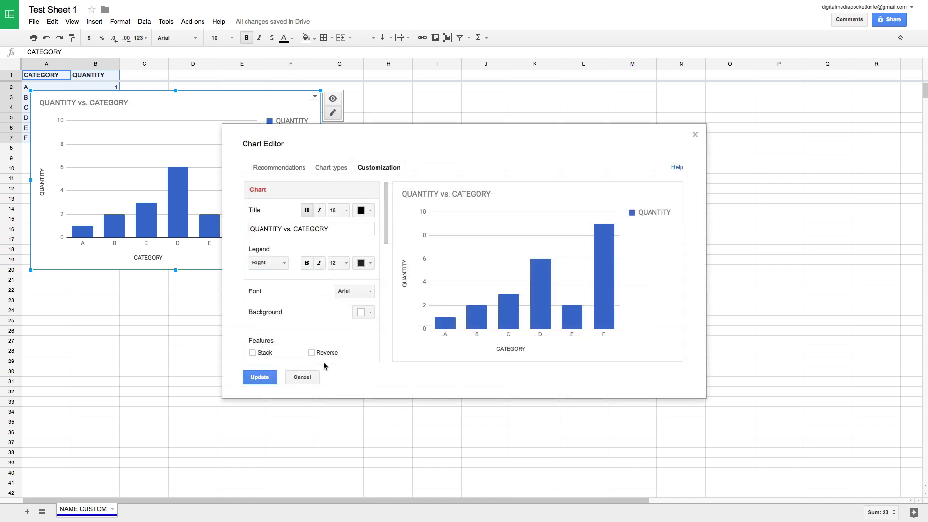
{"action": "left_click", "coordinate": [302, 377]}
{"action": "left_click", "coordinate": [287, 232]}
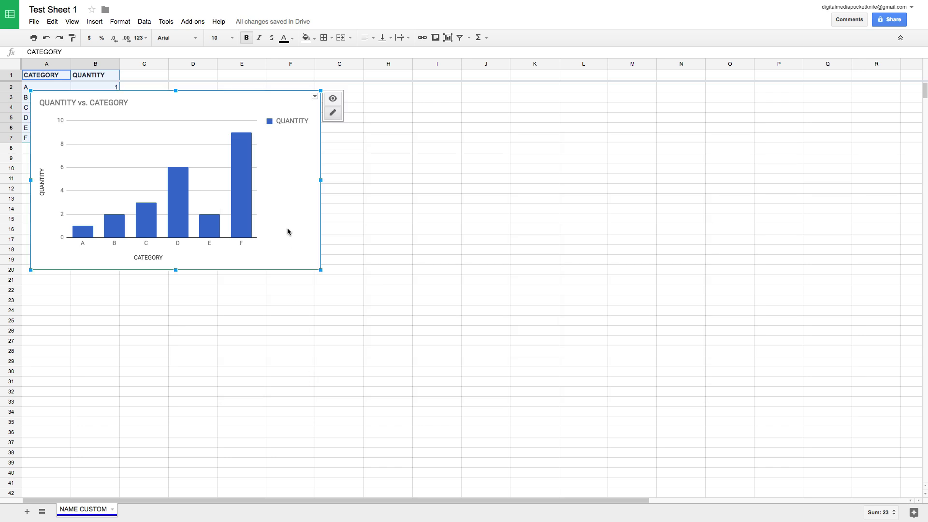
{"action": "left_click_drag", "start_coordinate": [176, 108], "coordinate": [385, 142]}
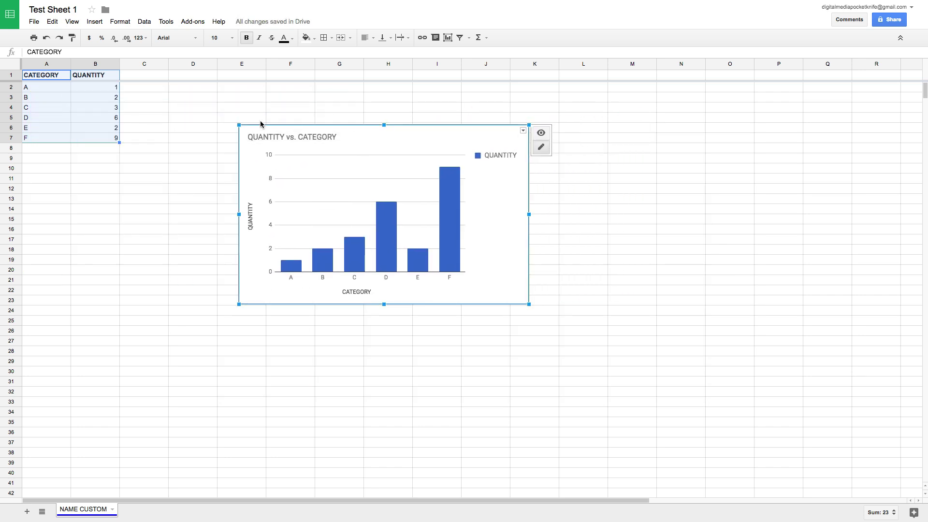
Step: Sort the sheet by column A, Z → A, so CATEGORY runs F down to A
{"action": "left_click", "coordinate": [68, 78]}
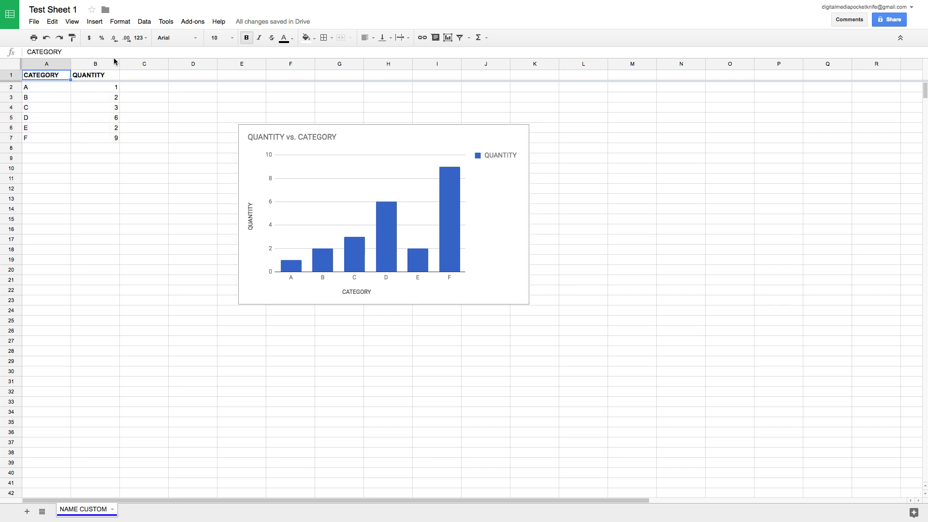
{"action": "left_click", "coordinate": [148, 24]}
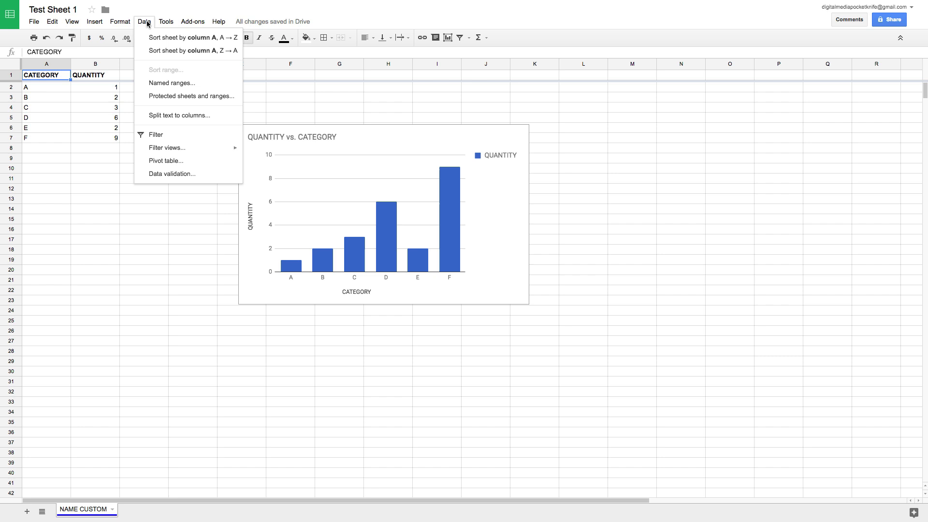
{"action": "mouse_move", "coordinate": [120, 21]}
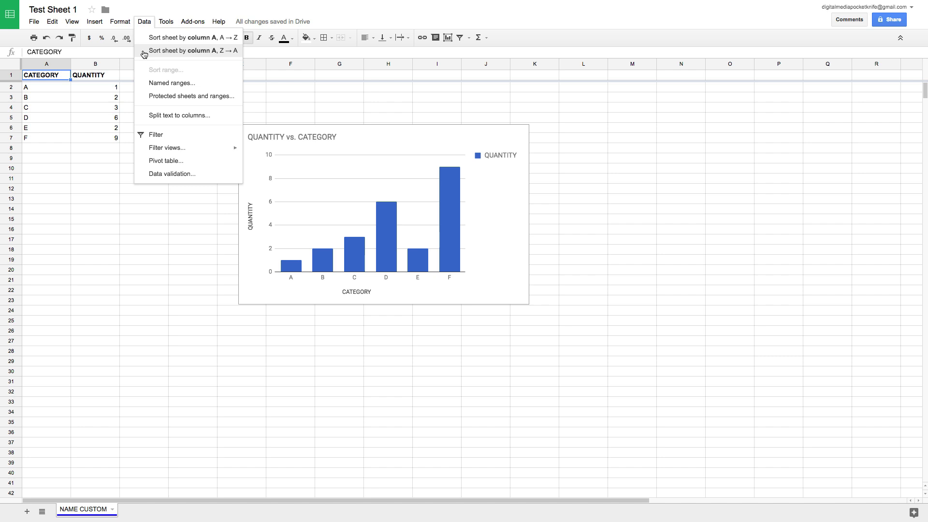
{"action": "left_click", "coordinate": [146, 51]}
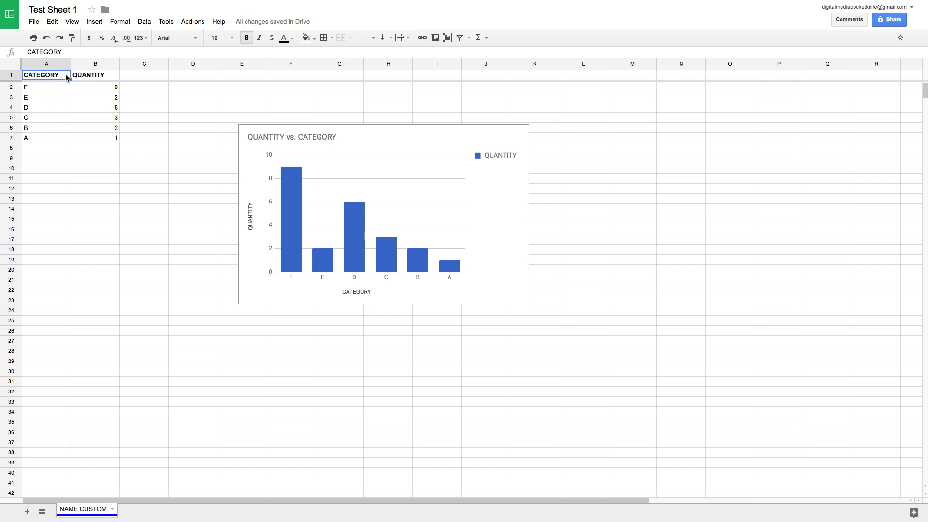
{"action": "left_click", "coordinate": [109, 78]}
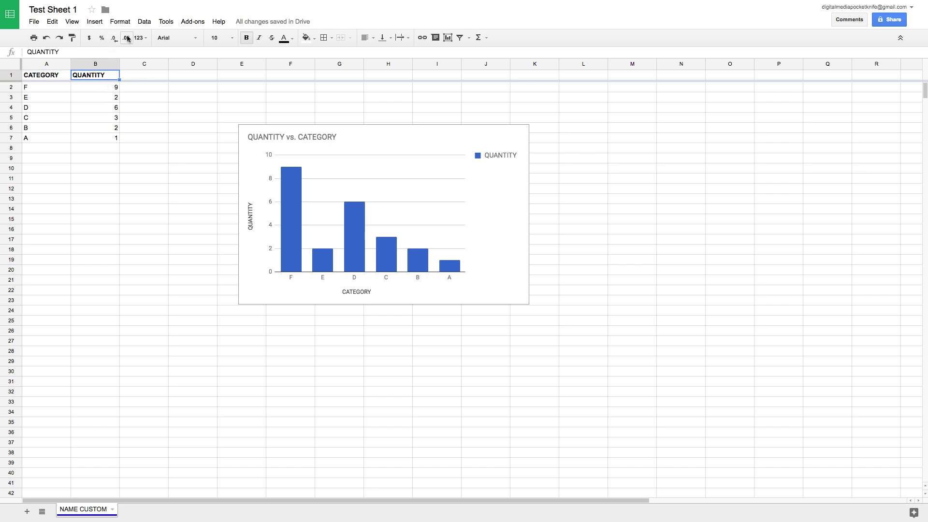
Step: Add header filters and filter QUANTITY to show only the value 2
{"action": "left_click", "coordinate": [144, 22]}
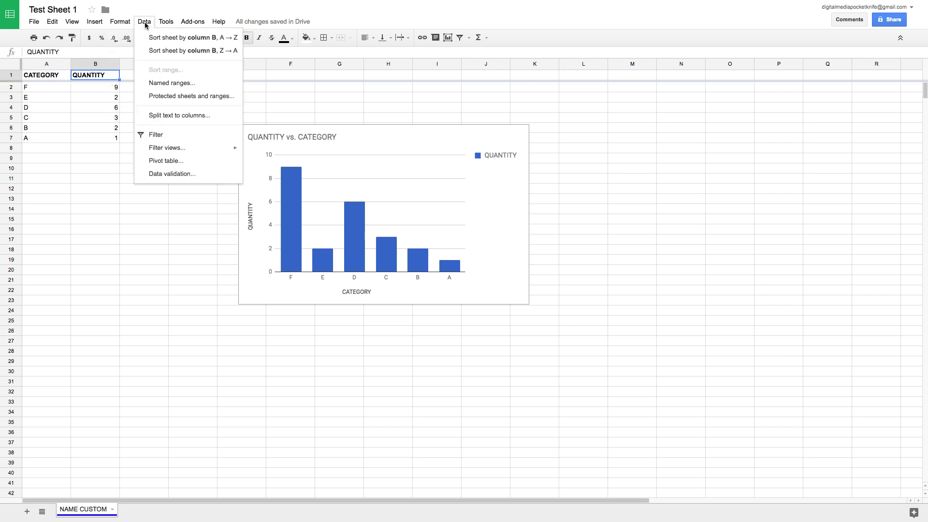
{"action": "left_click", "coordinate": [177, 137]}
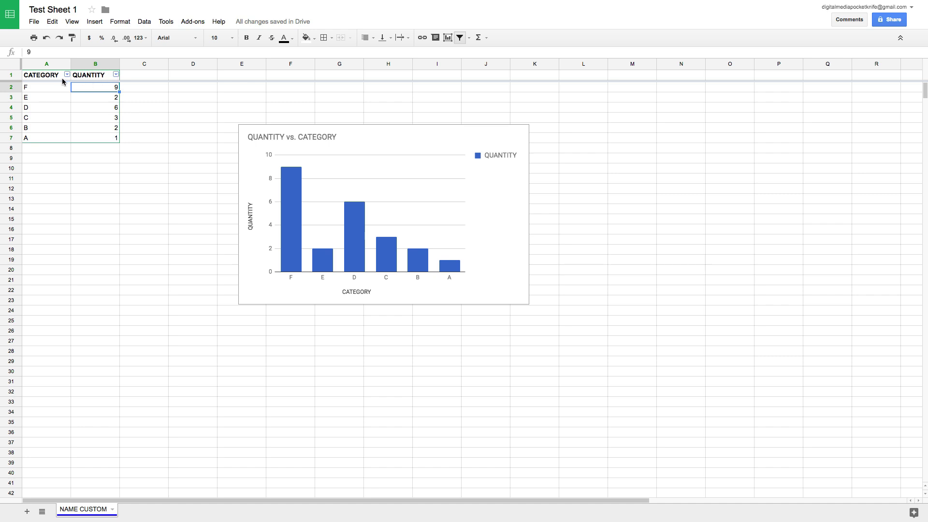
{"action": "left_click", "coordinate": [116, 75]}
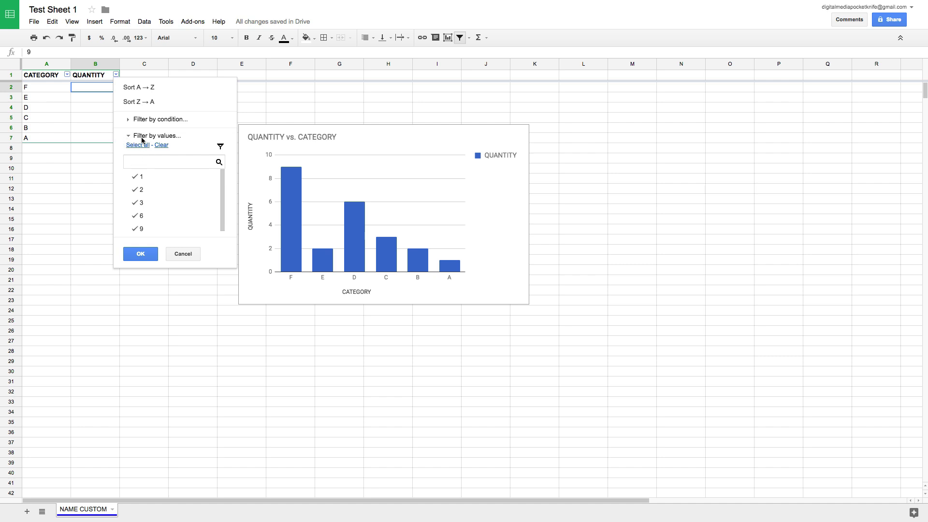
{"action": "left_click", "coordinate": [162, 145]}
{"action": "left_click", "coordinate": [143, 195]}
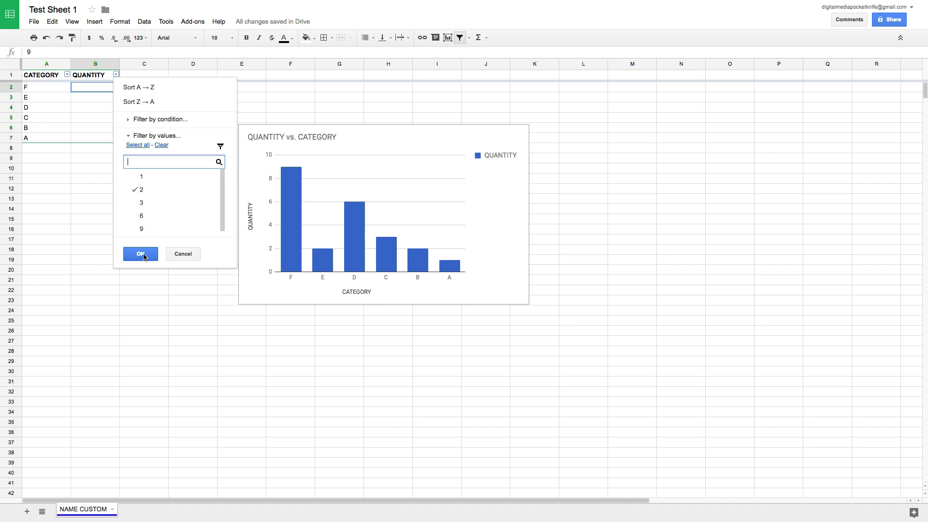
{"action": "left_click", "coordinate": [141, 254]}
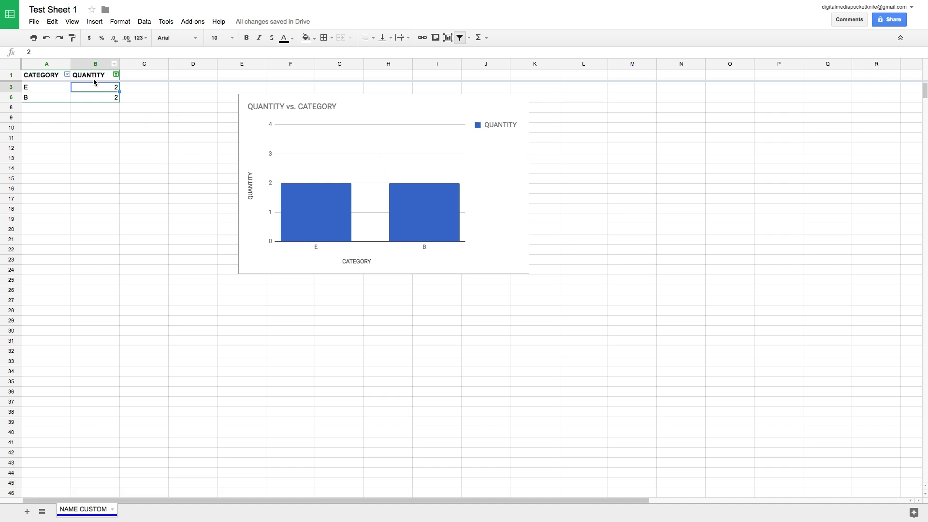
Step: Reselect all QUANTITY values in the filter so every row shows again
{"action": "left_click", "coordinate": [116, 74]}
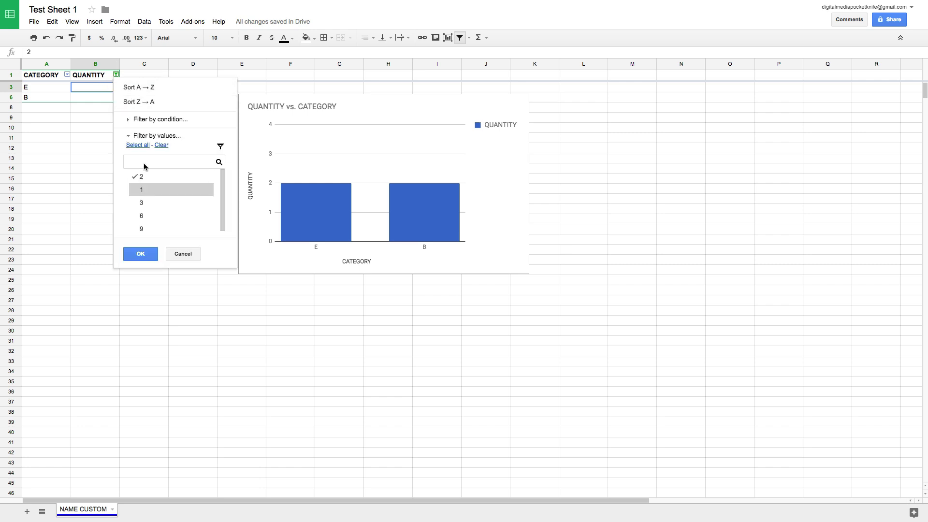
{"action": "left_click", "coordinate": [141, 145]}
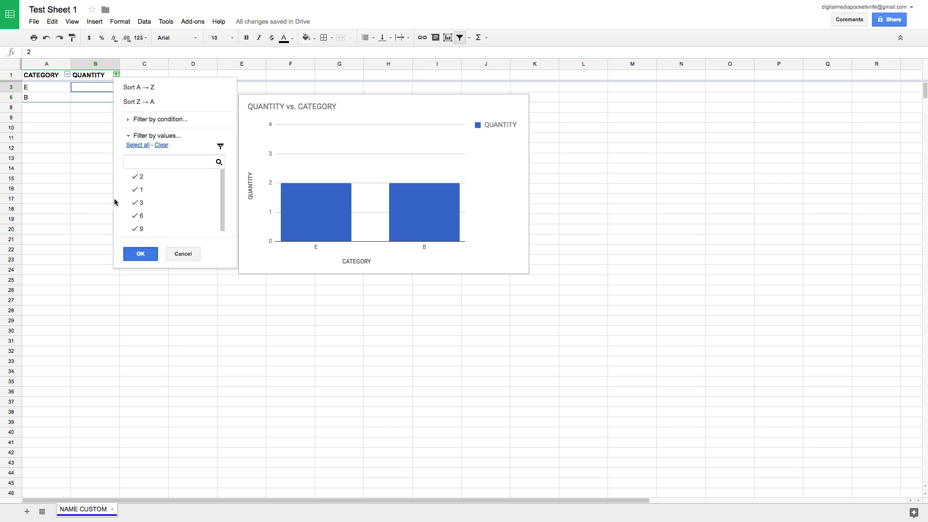
{"action": "left_click", "coordinate": [141, 253]}
{"action": "left_click", "coordinate": [56, 78]}
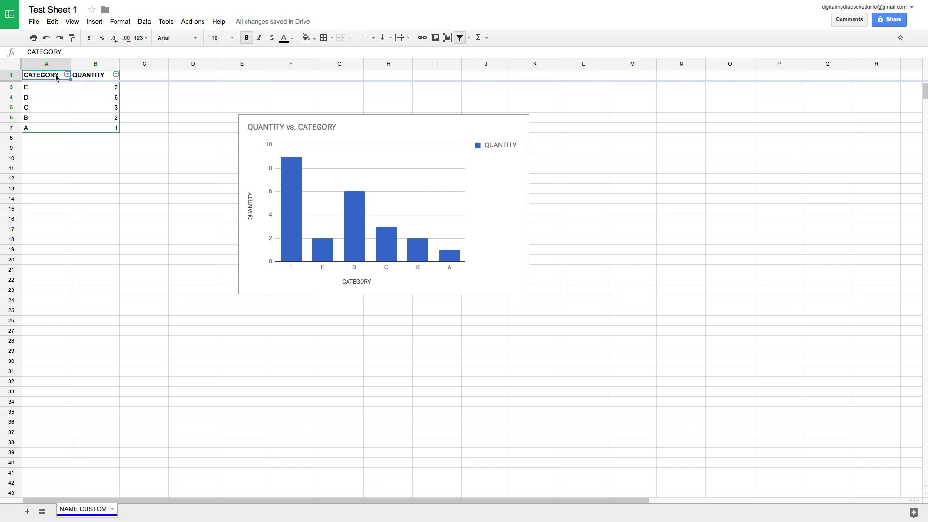
Step: Open the sharing settings and enter a person's e-mail address to invite
{"action": "left_click", "coordinate": [33, 22]}
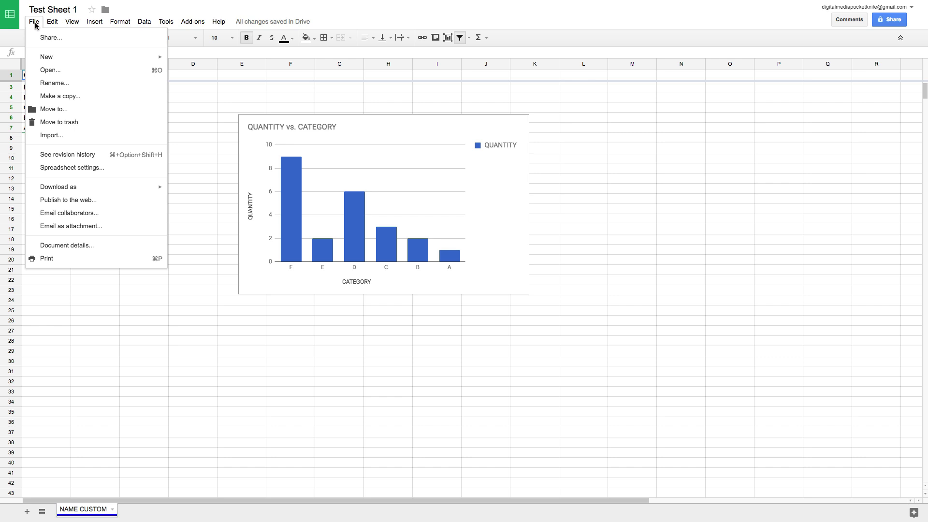
{"action": "left_click", "coordinate": [41, 38]}
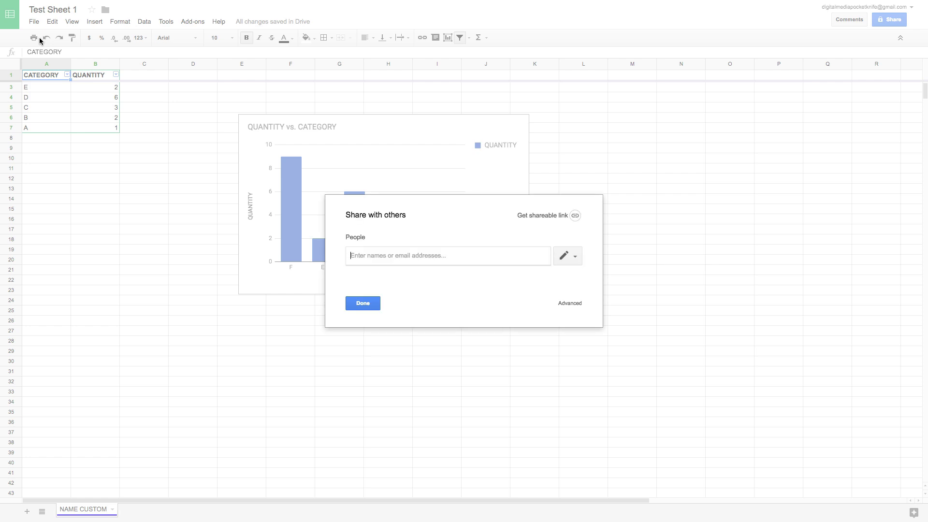
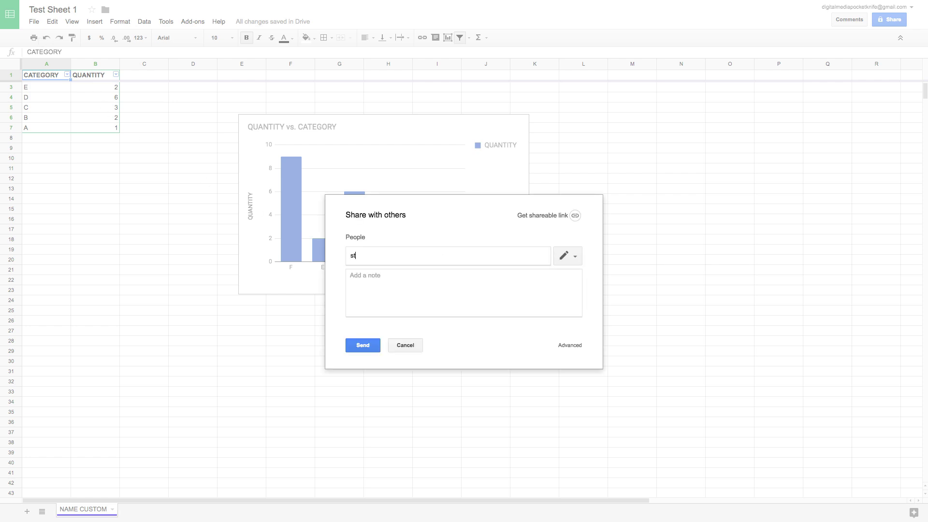
{"action": "key", "text": "Return"}
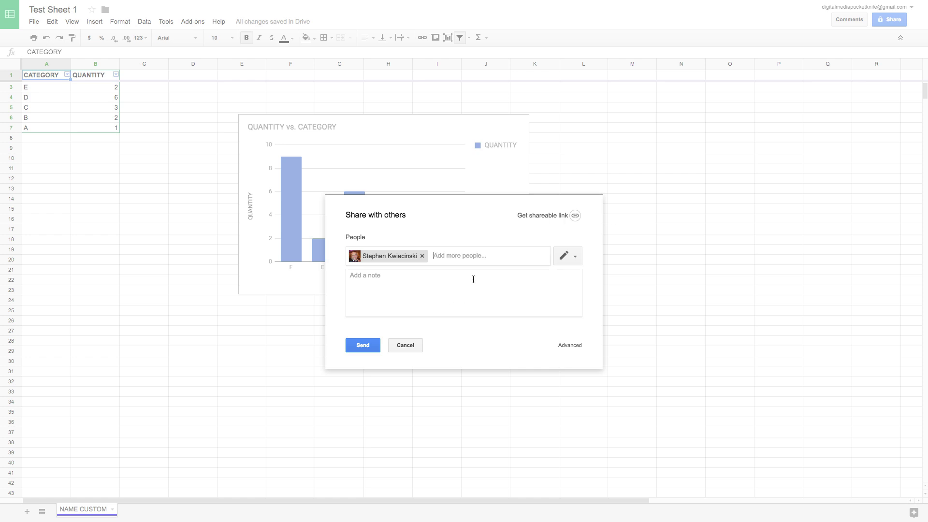
Step: Turn on link sharing as 'Anyone with the link can edit', copy the link, and drop the invite
{"action": "left_click", "coordinate": [576, 218]}
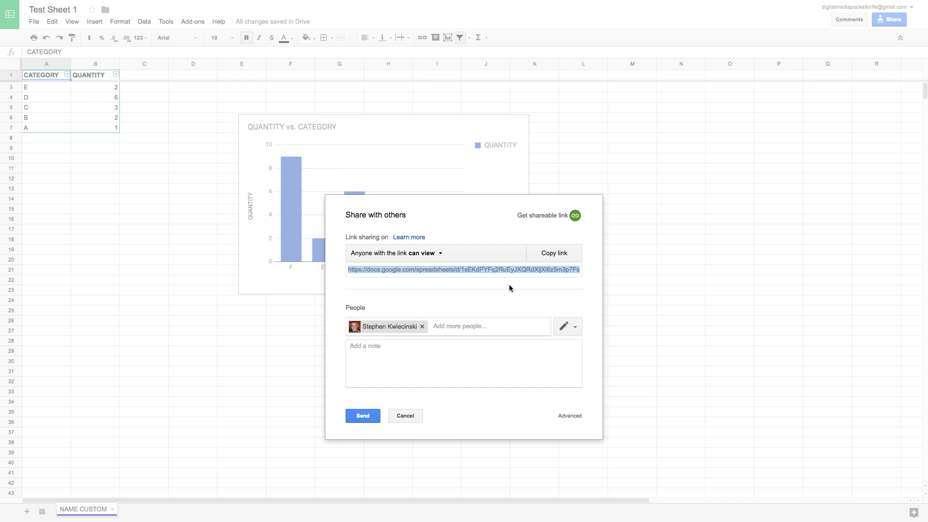
{"action": "left_click", "coordinate": [441, 257]}
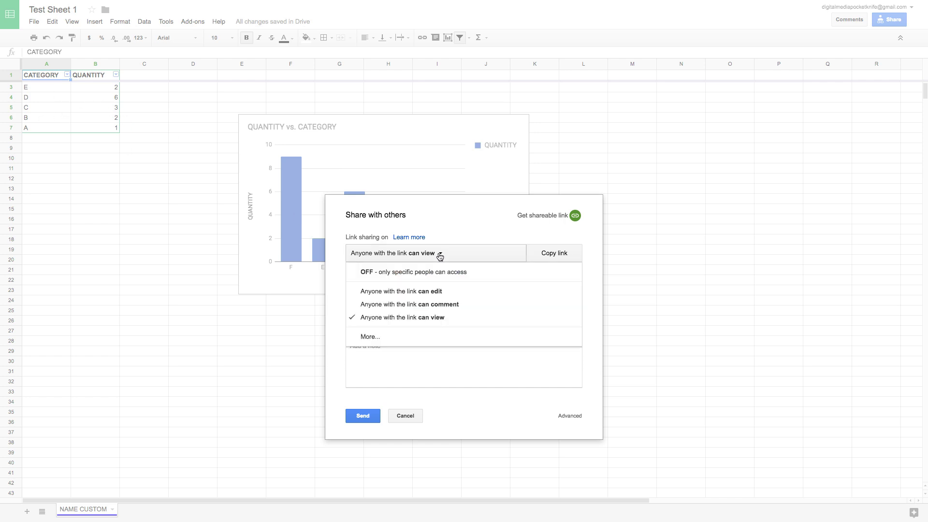
{"action": "left_click", "coordinate": [437, 293]}
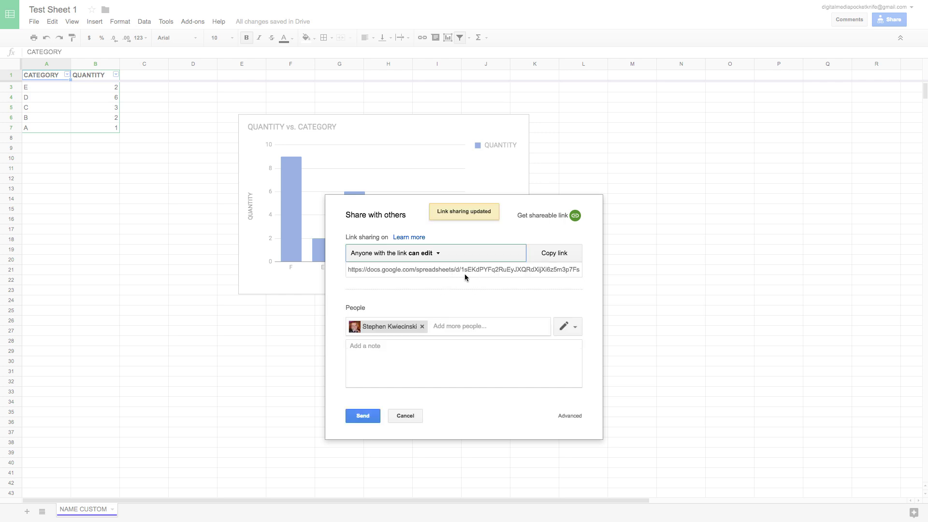
{"action": "left_click", "coordinate": [509, 268]}
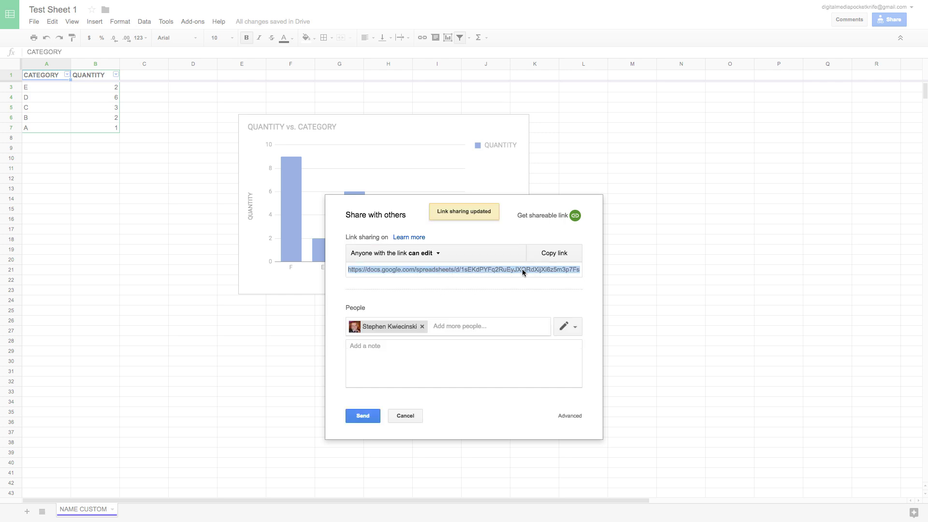
{"action": "left_click", "coordinate": [539, 260]}
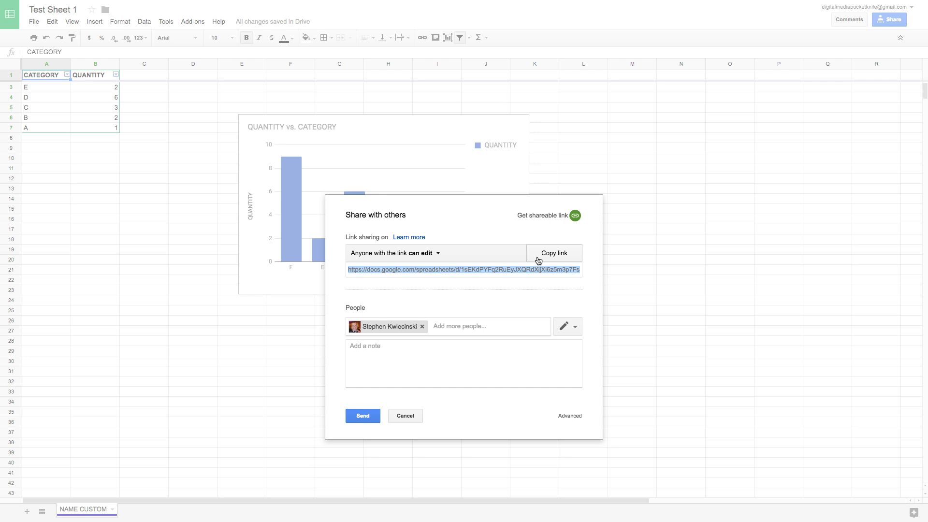
{"action": "left_click", "coordinate": [418, 415]}
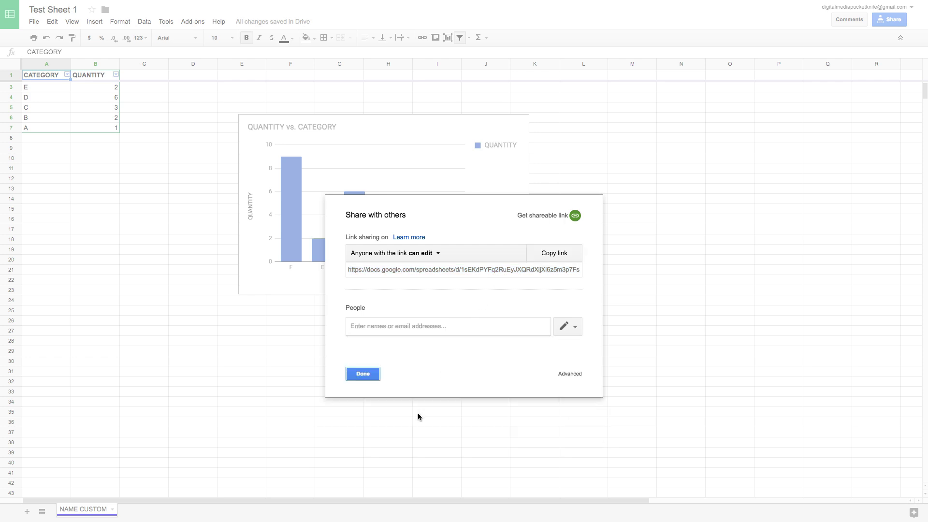
{"action": "left_click", "coordinate": [368, 376]}
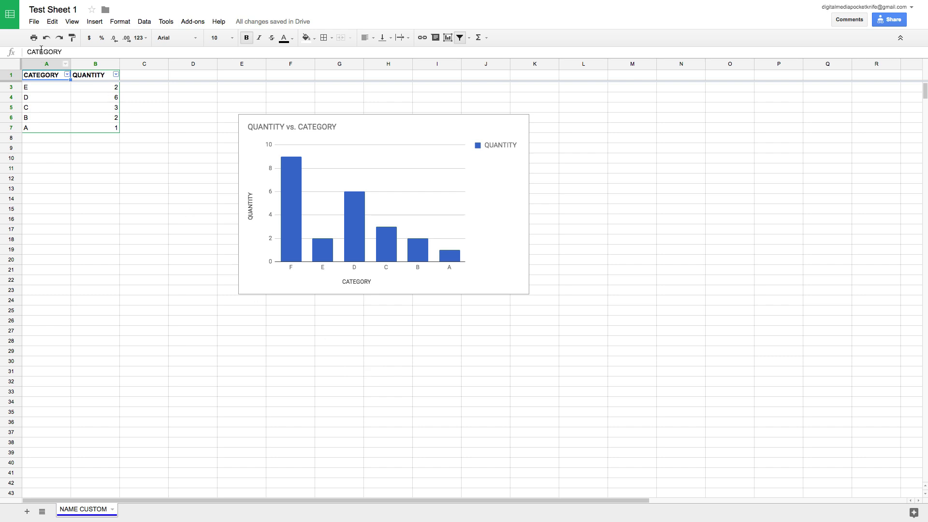
{"action": "left_click", "coordinate": [35, 23]}
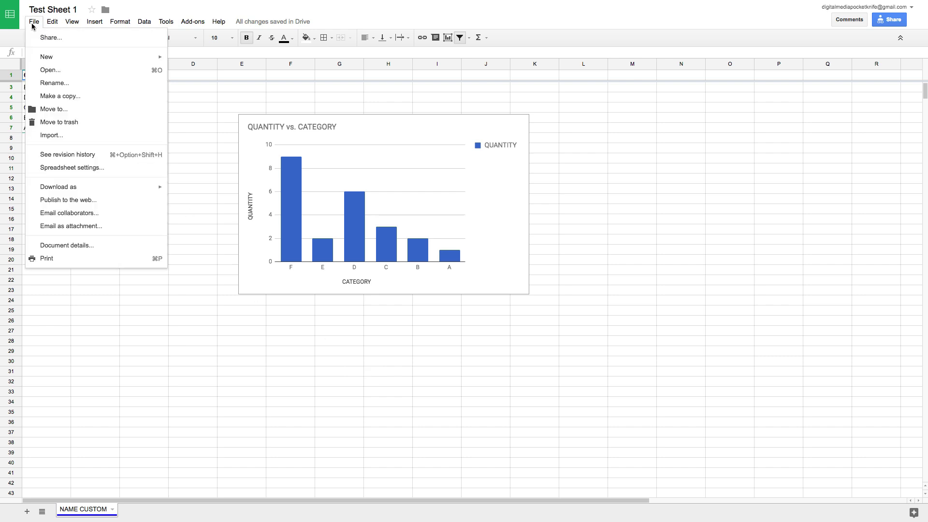
{"action": "mouse_move", "coordinate": [133, 192]}
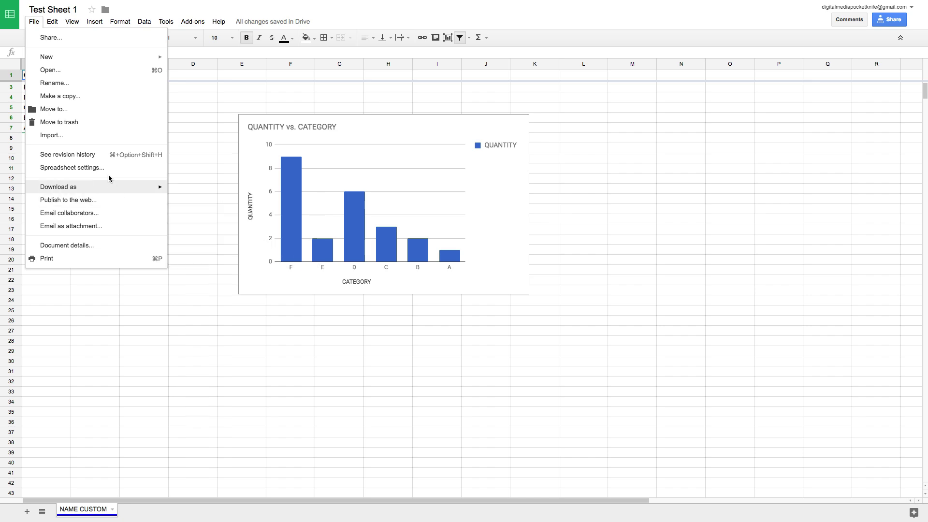
{"action": "left_click", "coordinate": [104, 158]}
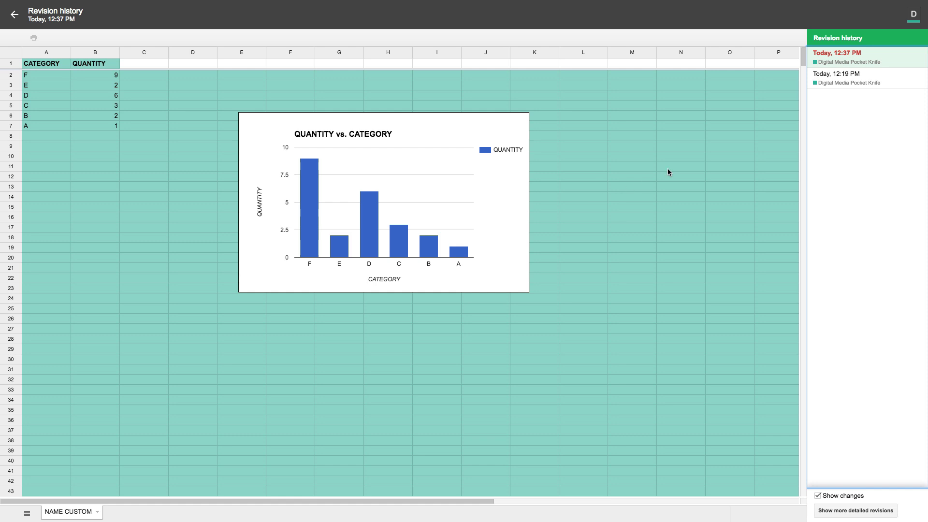
{"action": "left_click", "coordinate": [850, 81]}
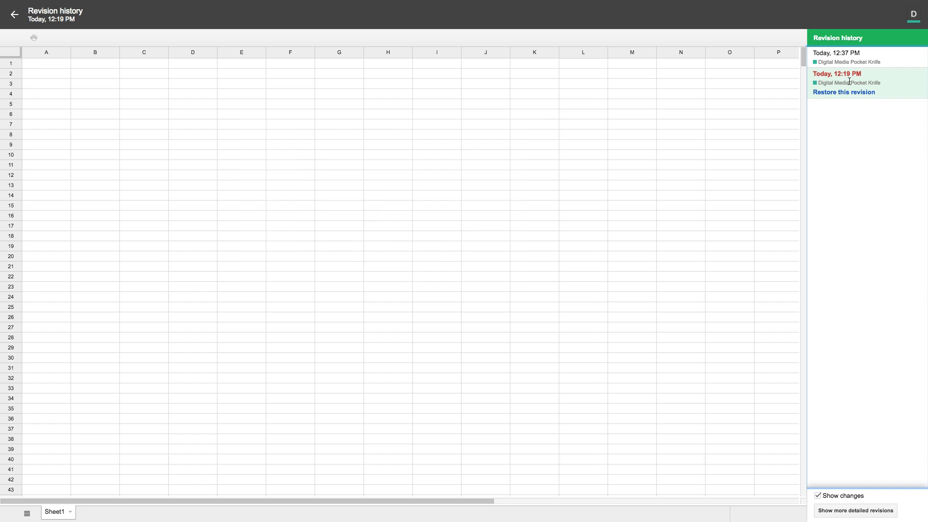
{"action": "left_click", "coordinate": [883, 58]}
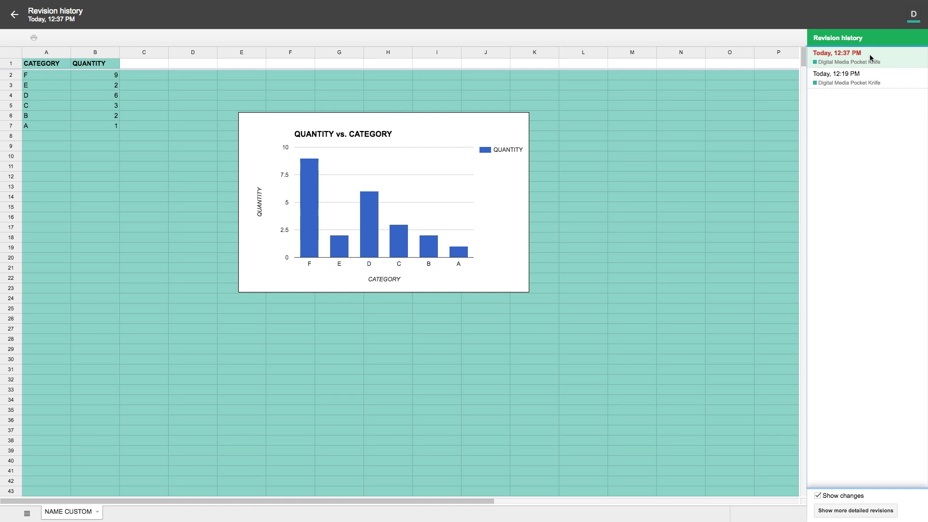
{"action": "left_click", "coordinate": [872, 76]}
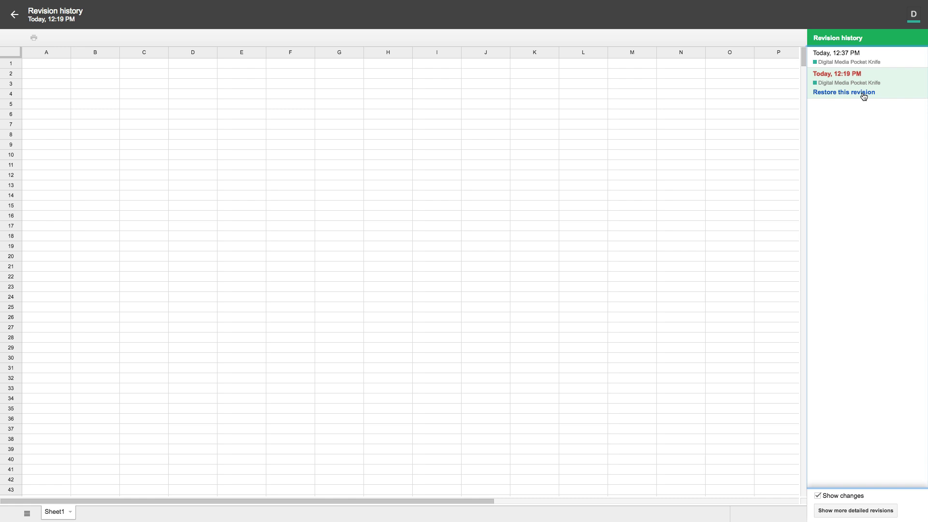
{"action": "left_click", "coordinate": [862, 60]}
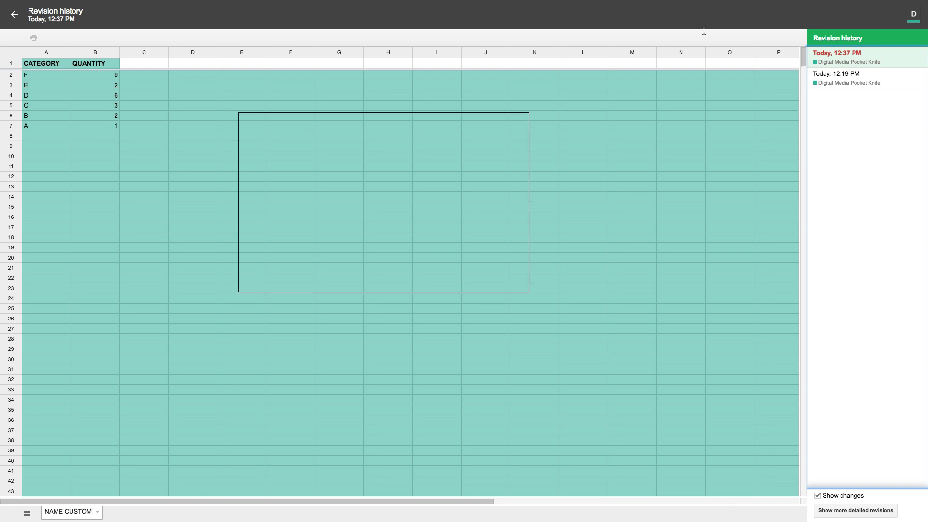
{"action": "left_click", "coordinate": [14, 17]}
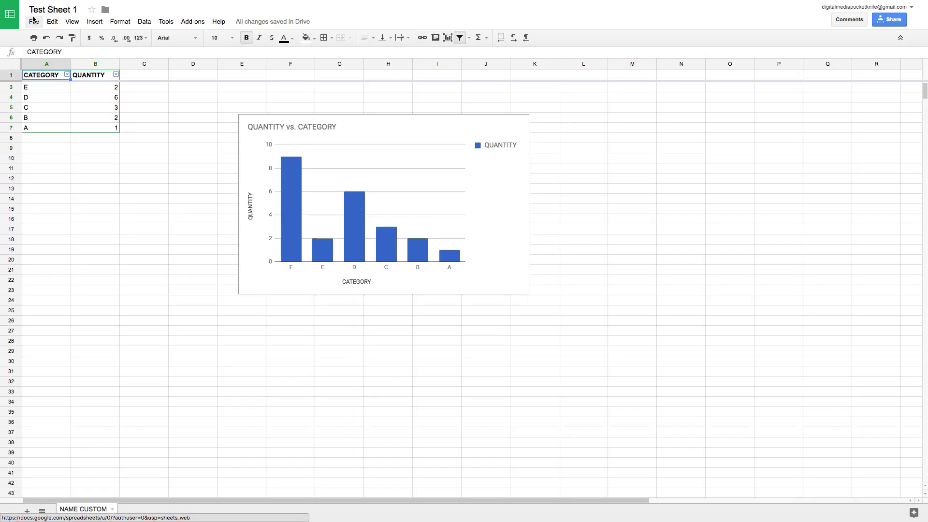
Step: Move Test Sheet 1 to the trash, take it back out, then go to Sheets home
{"action": "left_click", "coordinate": [32, 19]}
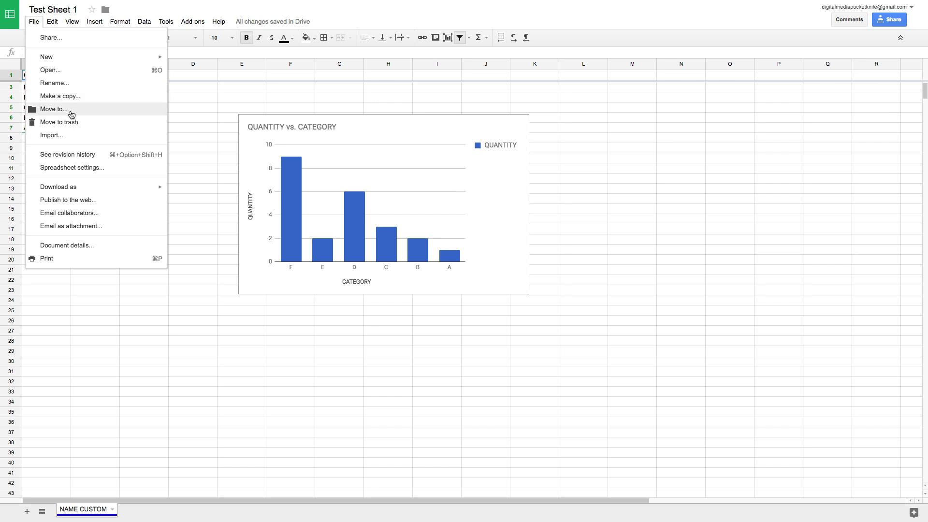
{"action": "left_click", "coordinate": [92, 122]}
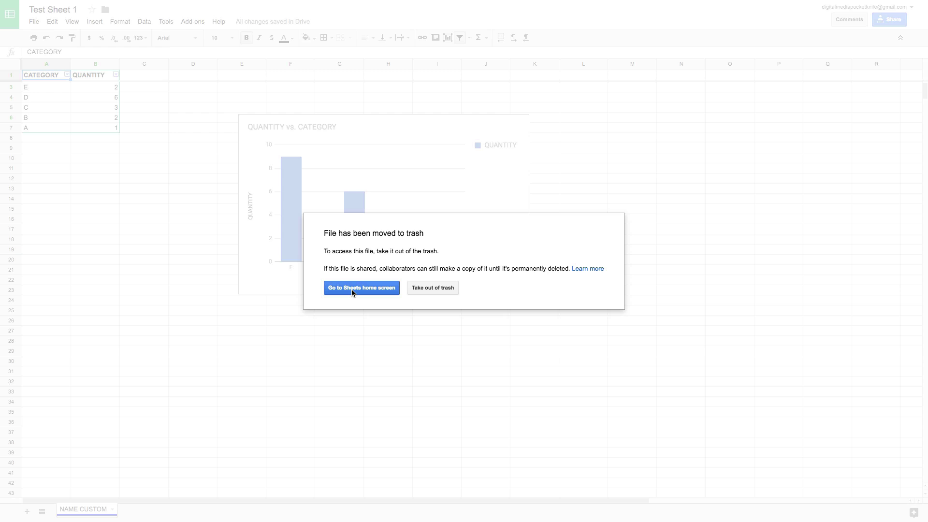
{"action": "left_click", "coordinate": [420, 288]}
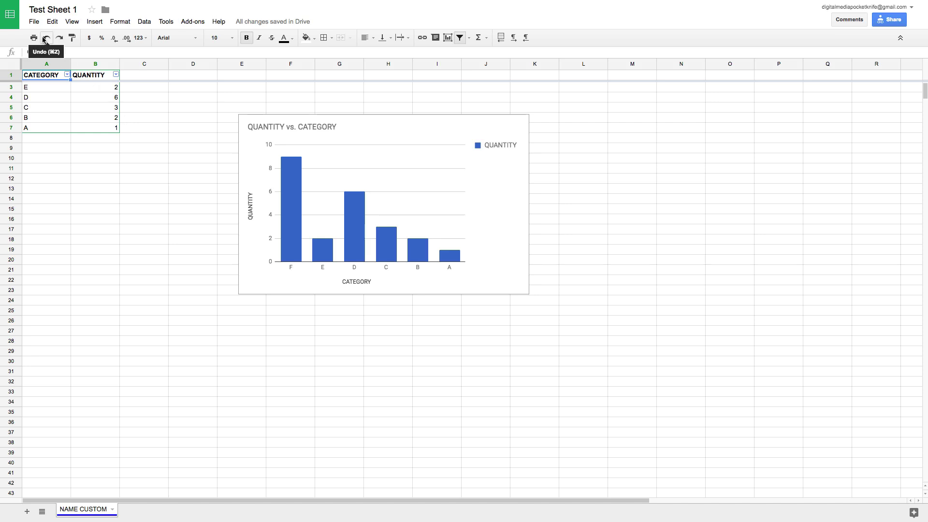
{"action": "left_click", "coordinate": [12, 16]}
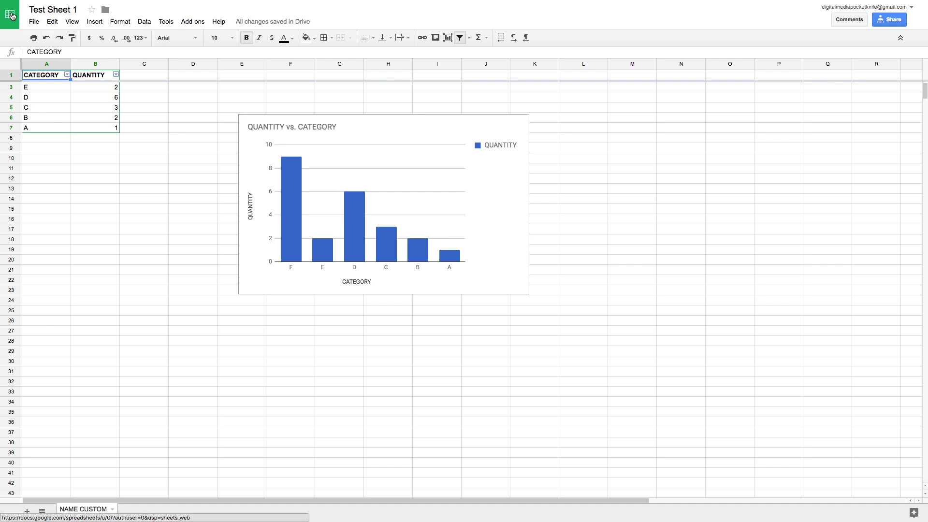